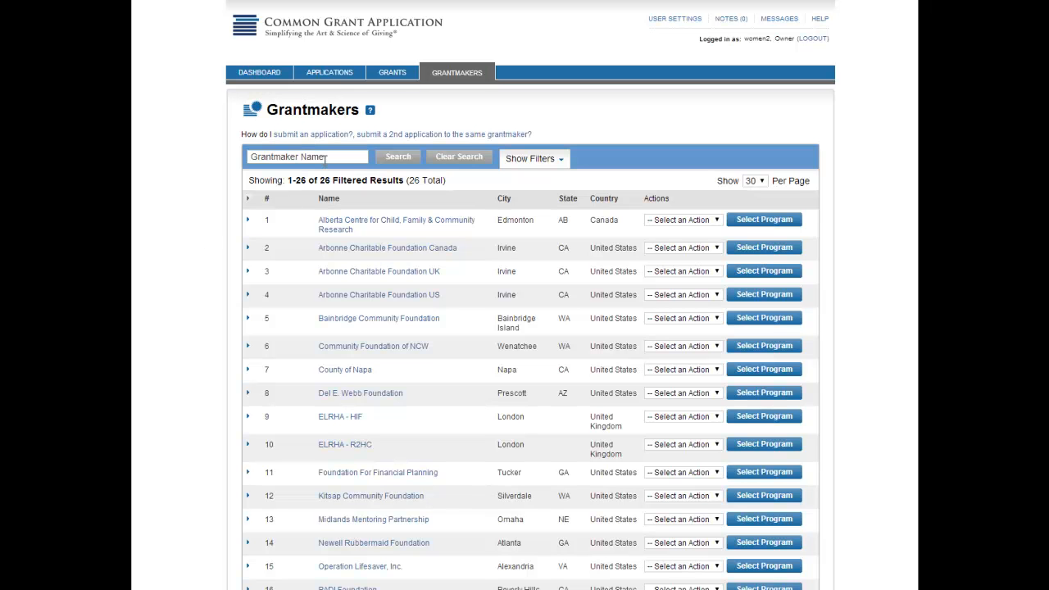
Open the Women's Fund of Long Island programs and start a draft application for Economic Opportunity & Financial Stability.
scroll(325, 158, "down", 5)
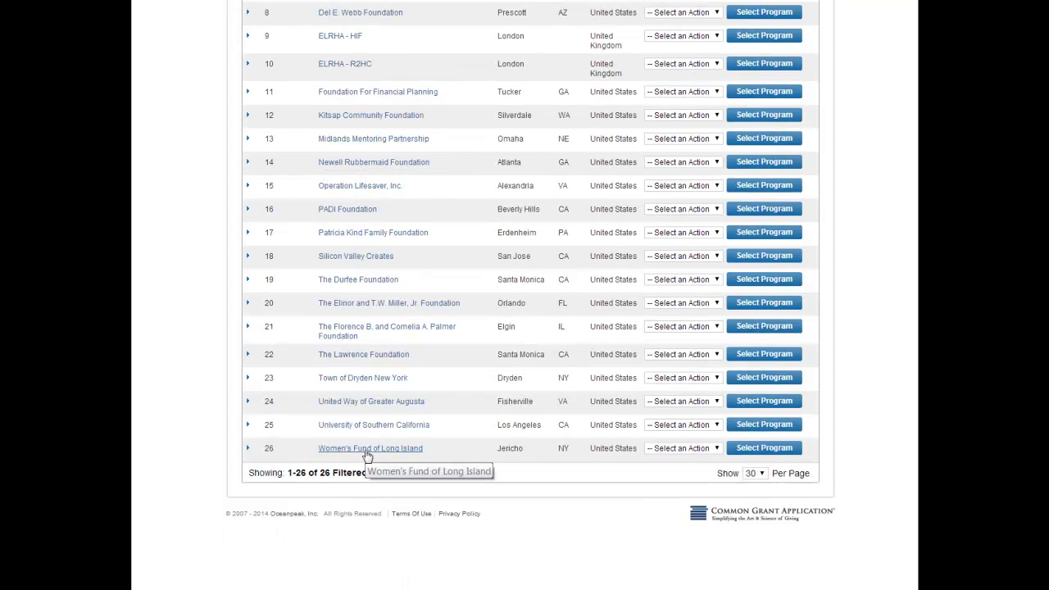
left_click(756, 451)
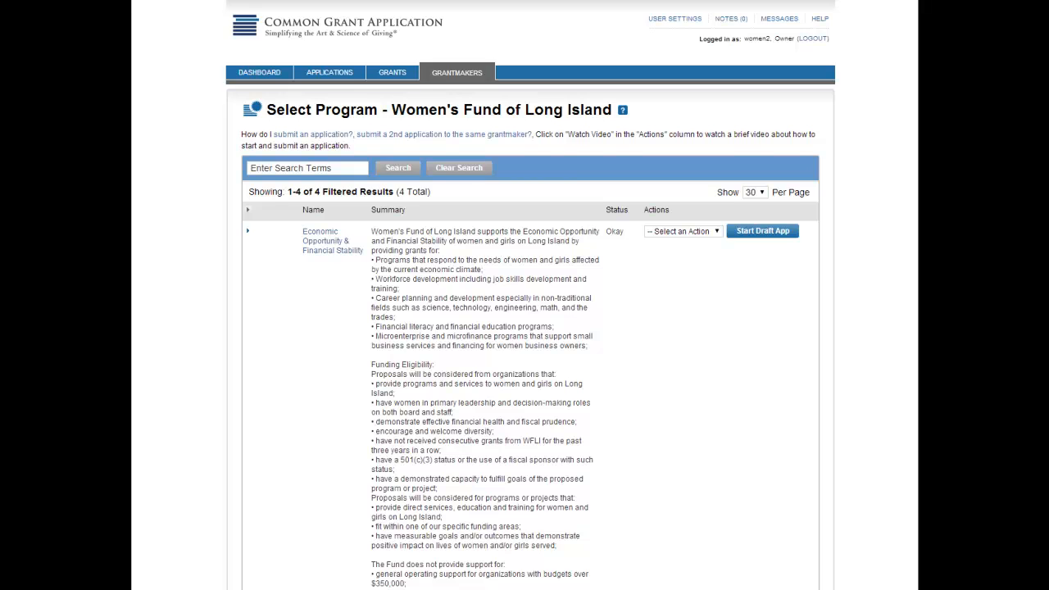
scroll(525, 328, "down", 6)
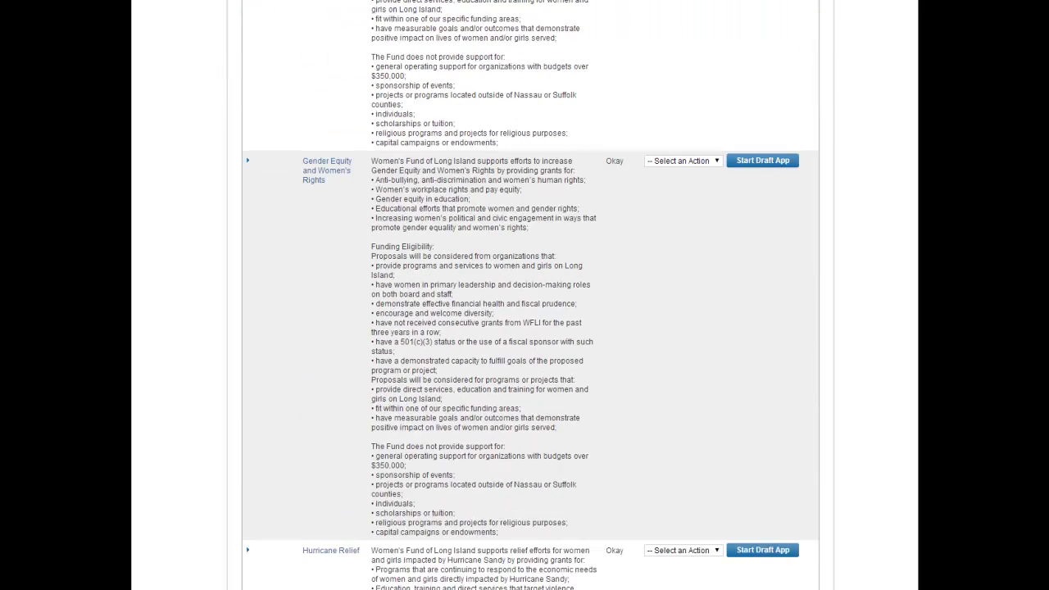
scroll(525, 328, "down", 7)
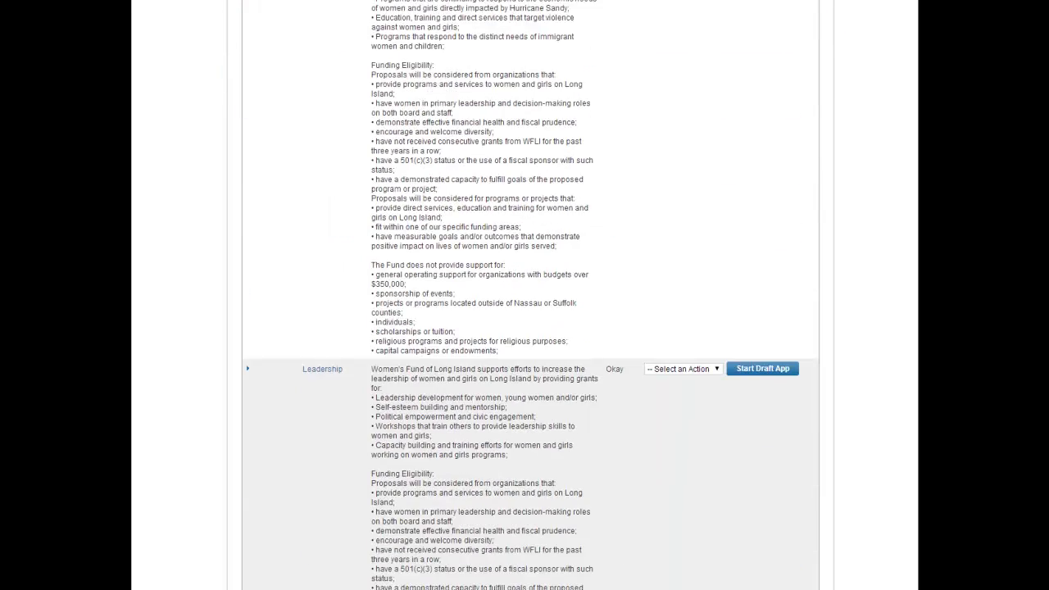
scroll(525, 327, "up", 13)
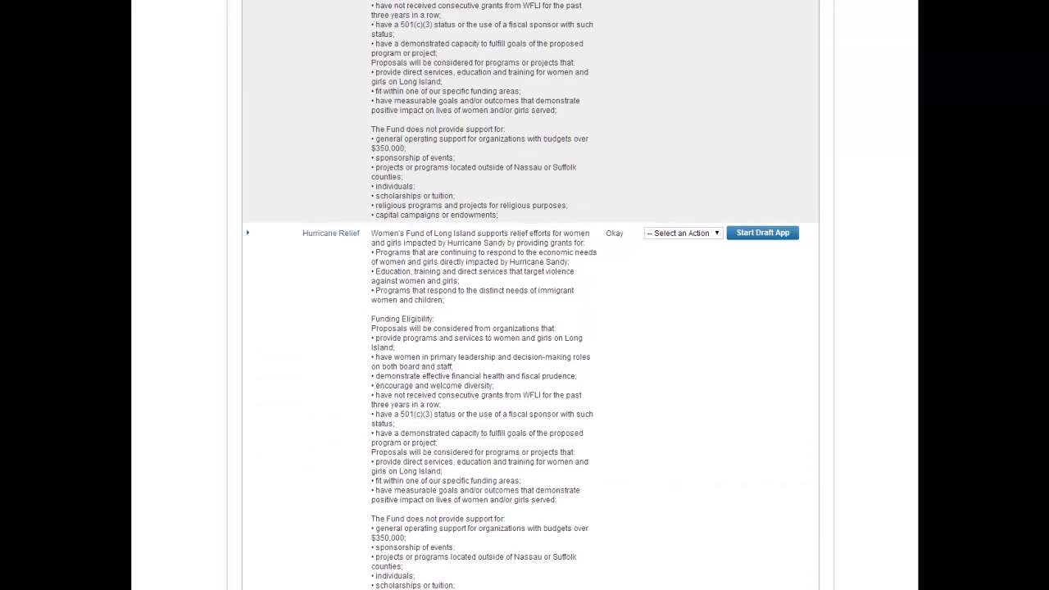
scroll(324, 138, "up", 3)
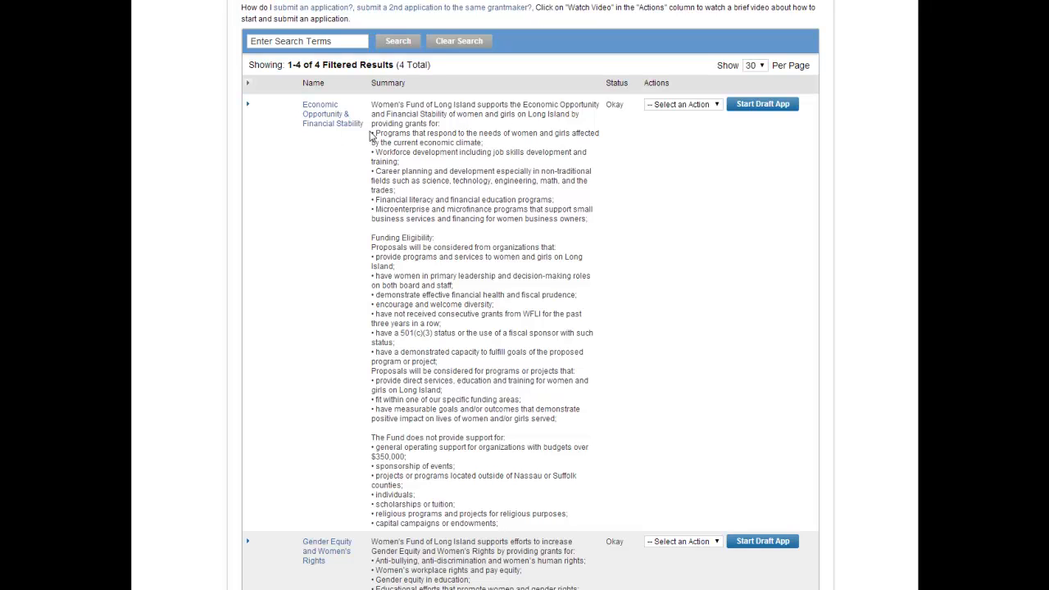
left_click(762, 104)
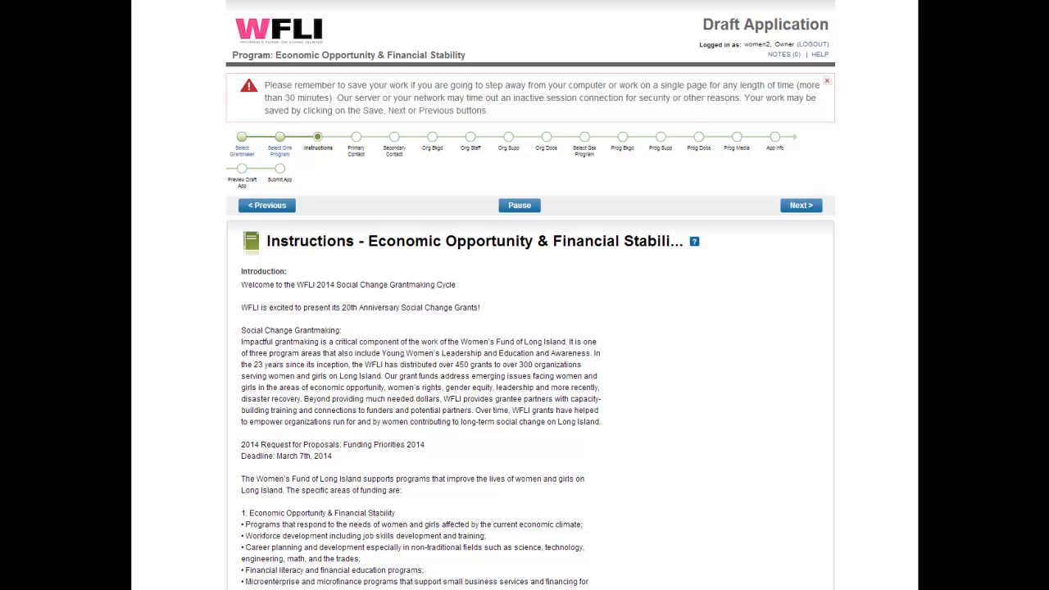
Dismiss the save reminder, review the program instructions and grantmaker documents, and continue to Primary Contact.
left_click(826, 81)
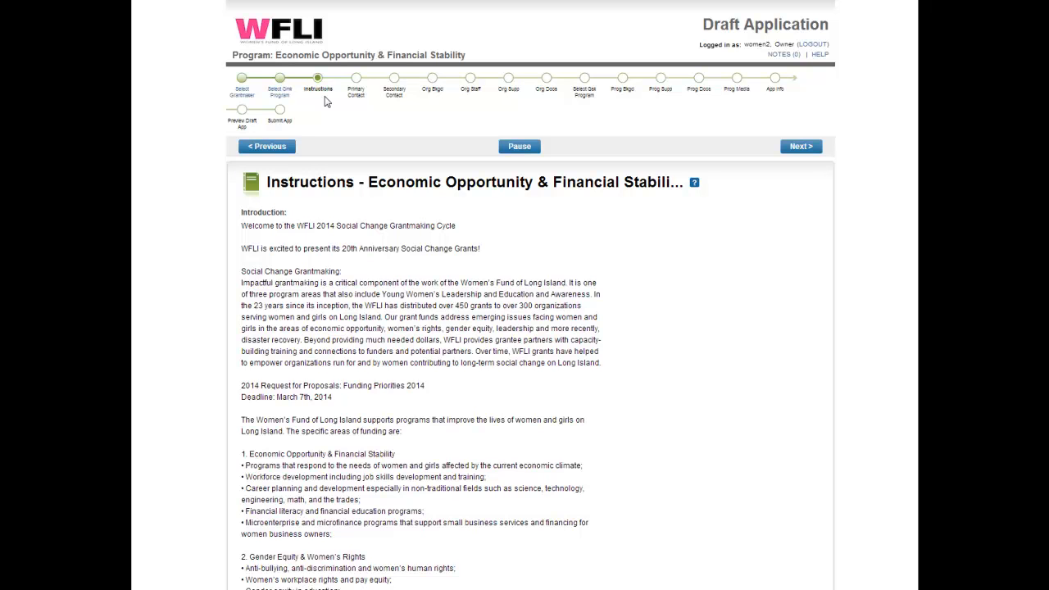
scroll(525, 328, "down", 3)
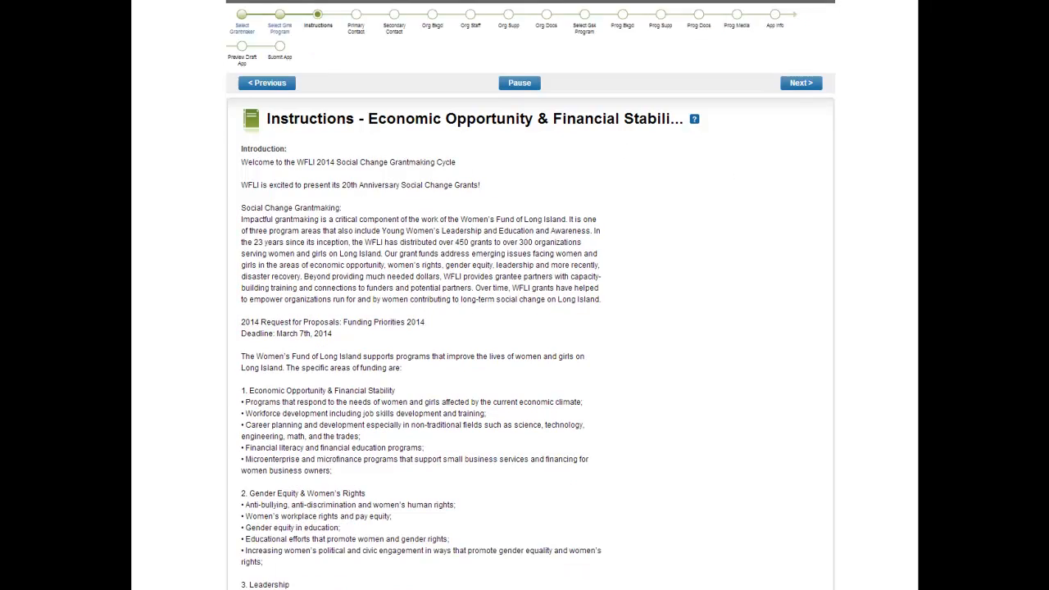
scroll(524, 327, "down", 8)
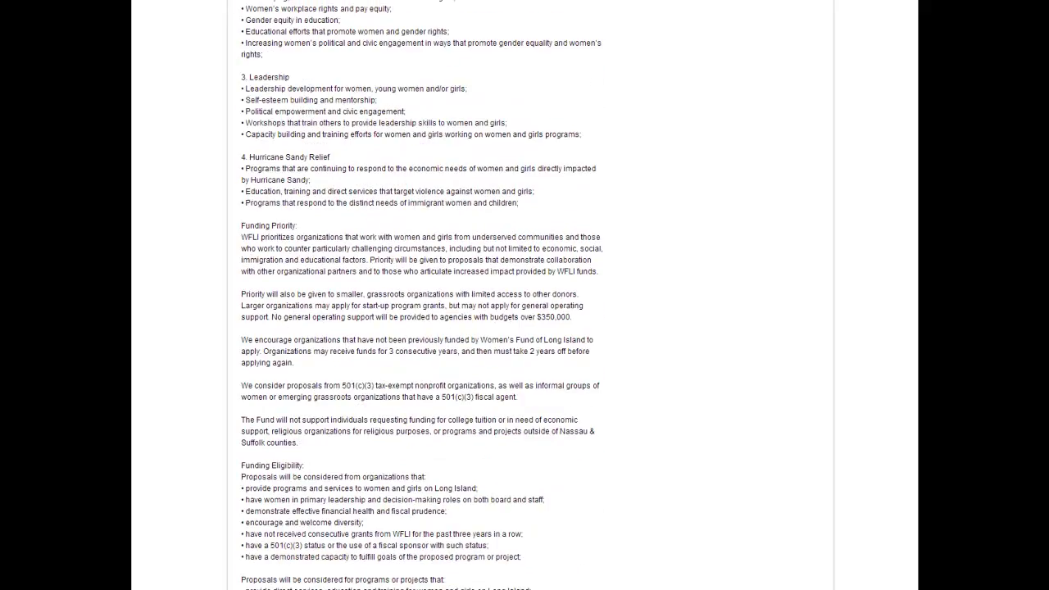
scroll(525, 328, "down", 6)
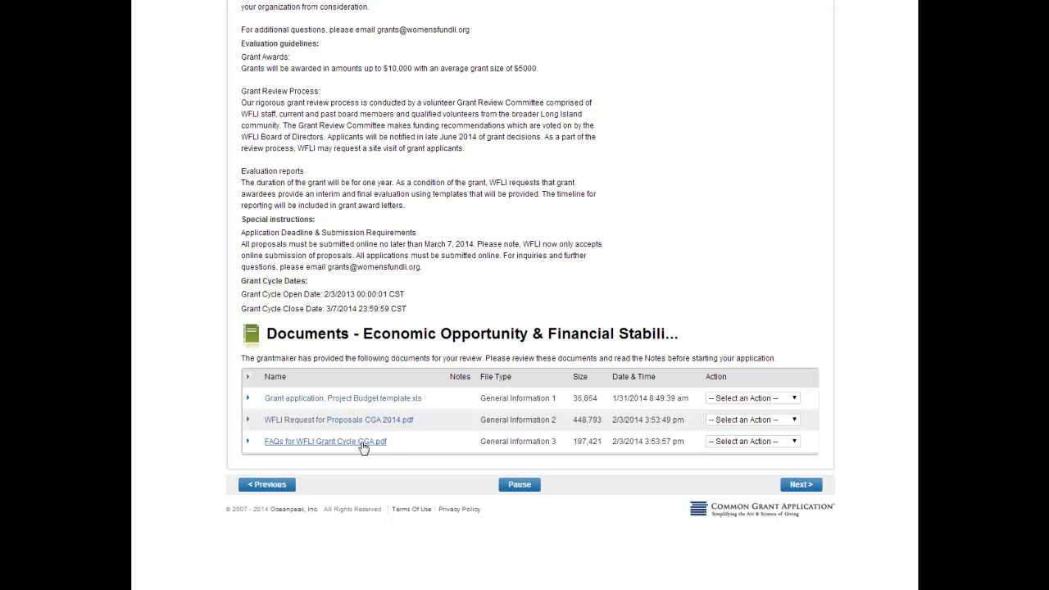
left_click(797, 490)
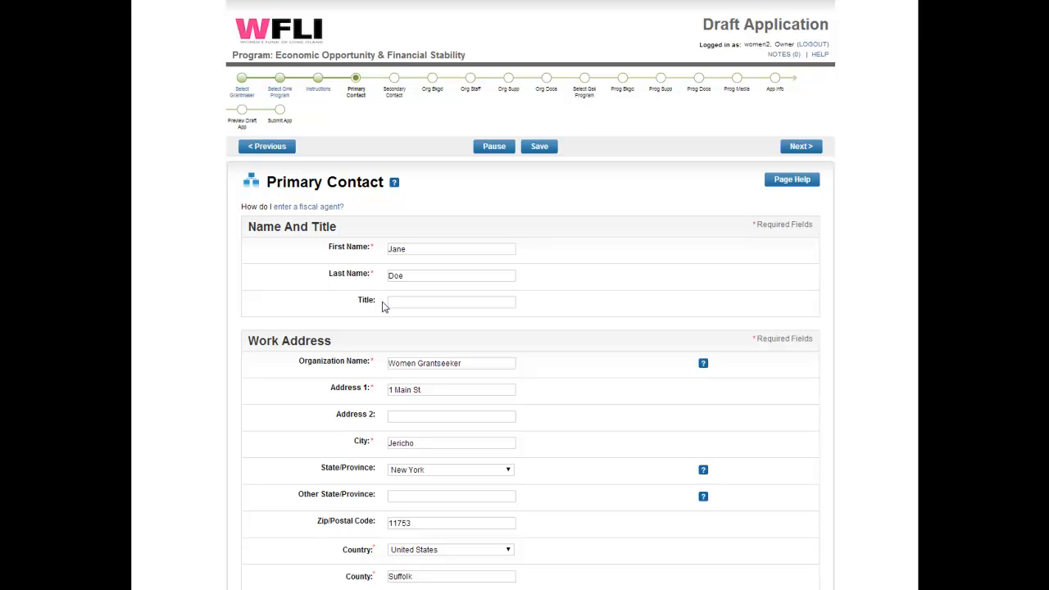
Read the grantmaker's page help for Primary Contact, close it, and continue to Secondary Contact.
left_click(786, 181)
left_click_drag(552, 284, 599, 229)
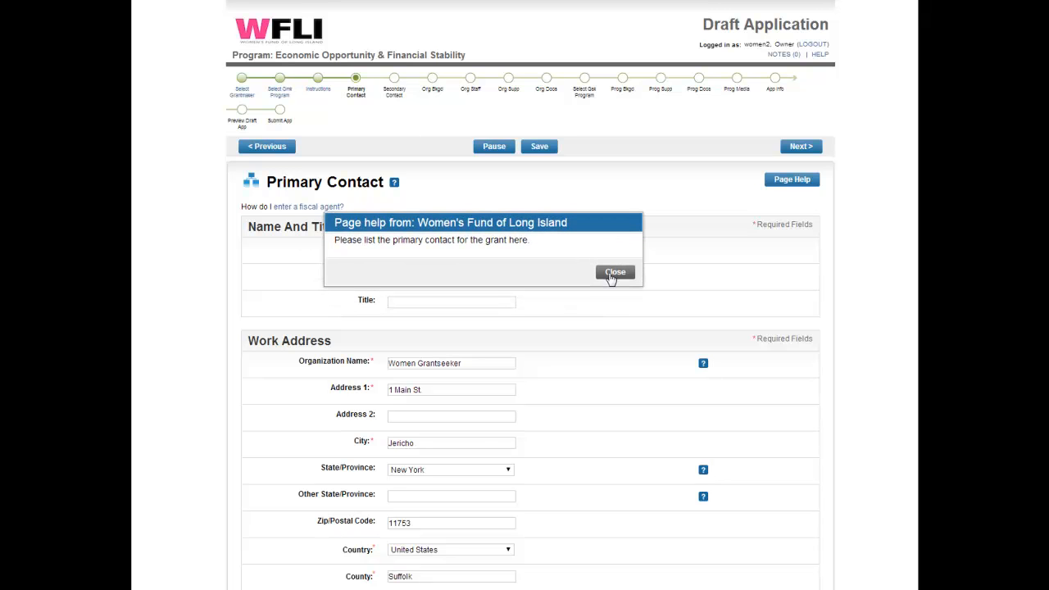
left_click(614, 273)
left_click(810, 146)
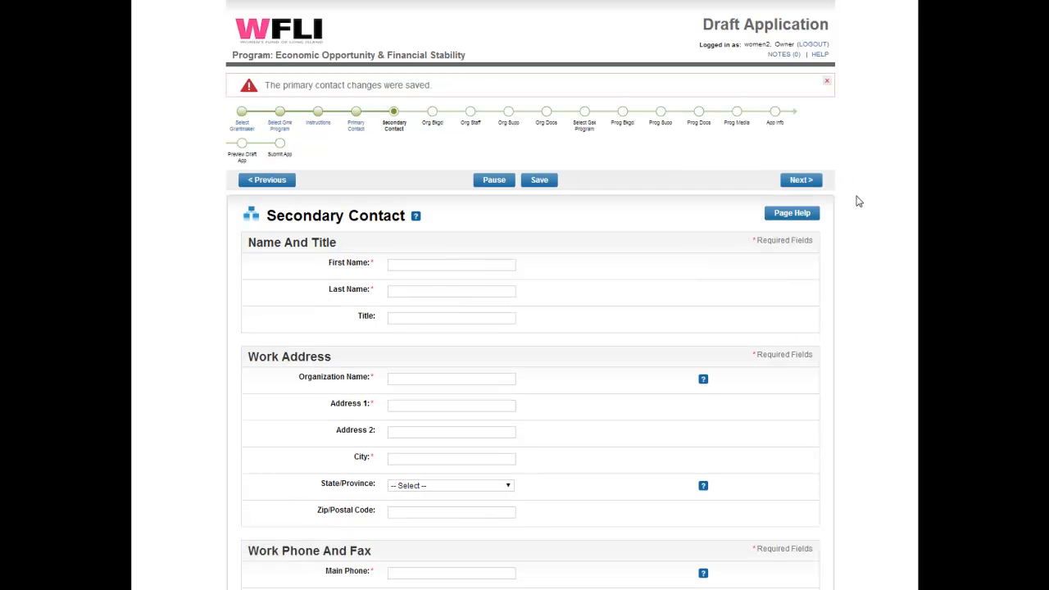
Read the grantmaker's page help for Secondary Contact, close it, and continue to Organization Background.
left_click(784, 215)
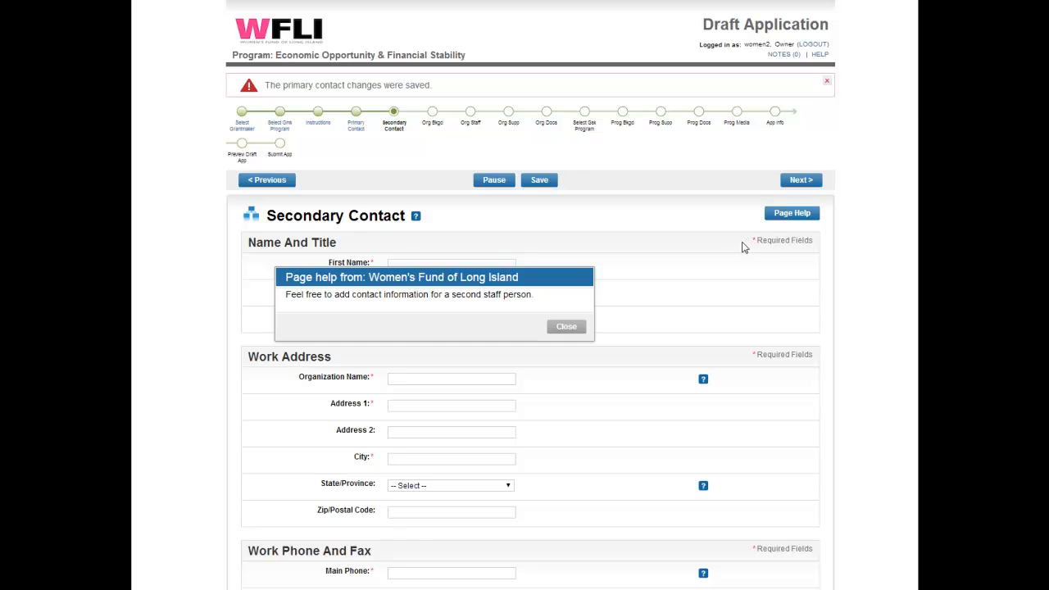
left_click(565, 329)
left_click(807, 182)
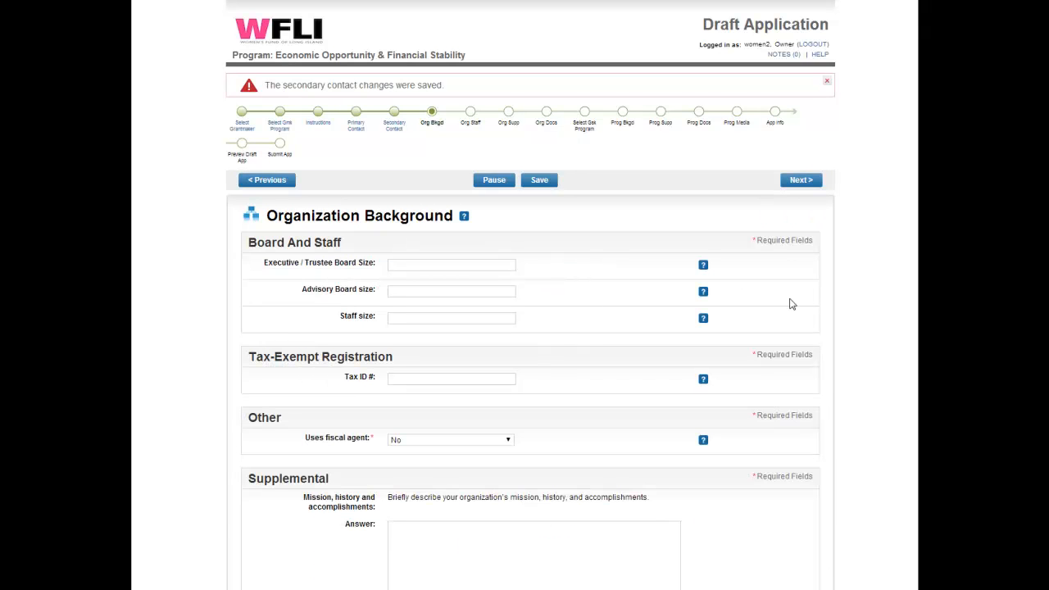
Enter a mission, history and accomplishments answer beginning "Our organization" and continue to Organization Staff.
scroll(792, 300, "down", 3)
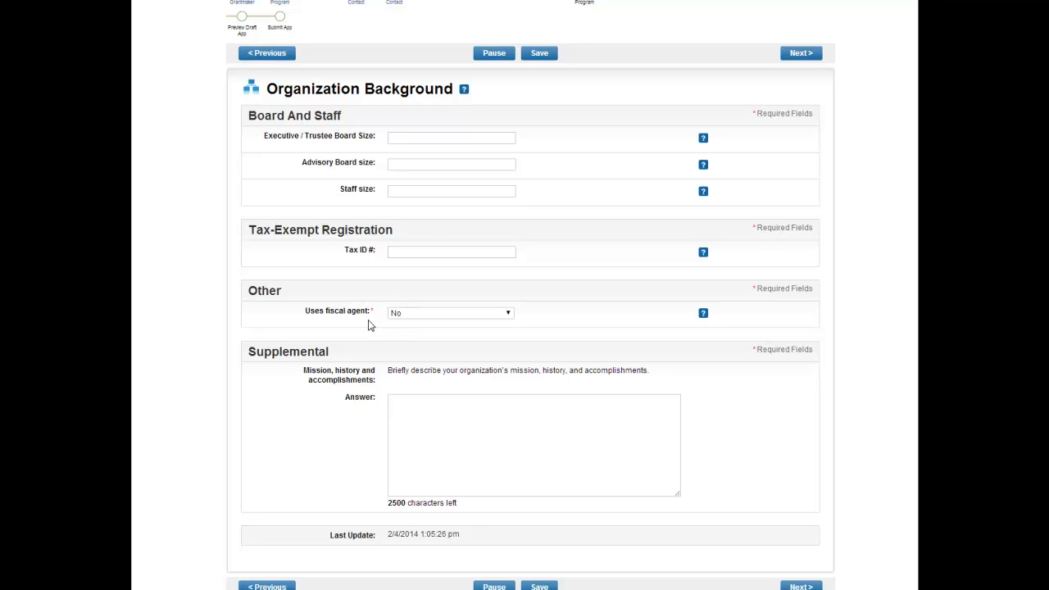
left_click(406, 315)
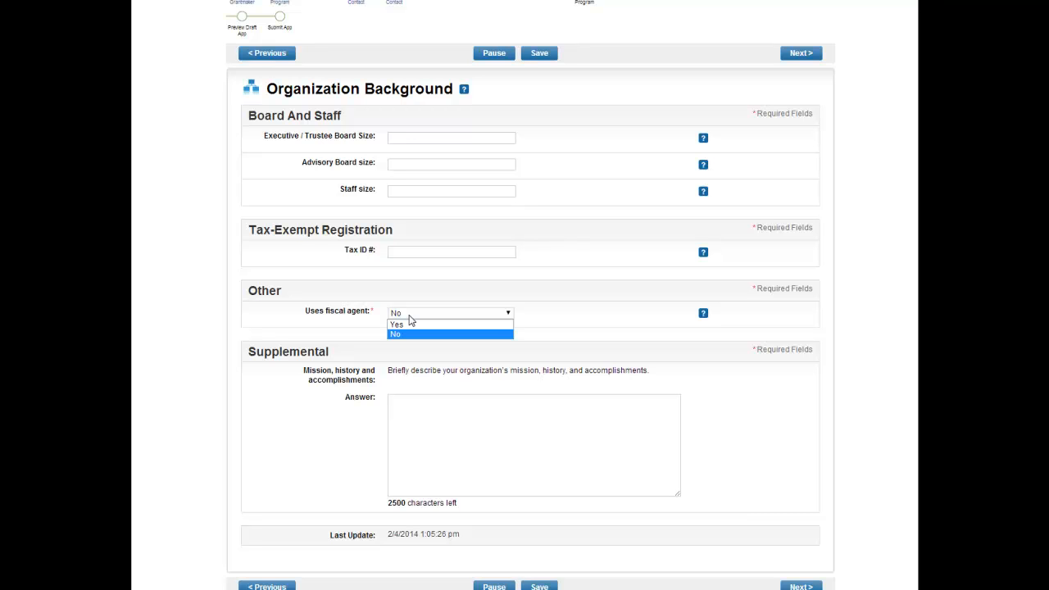
left_click(318, 462)
scroll(318, 463, "down", 2)
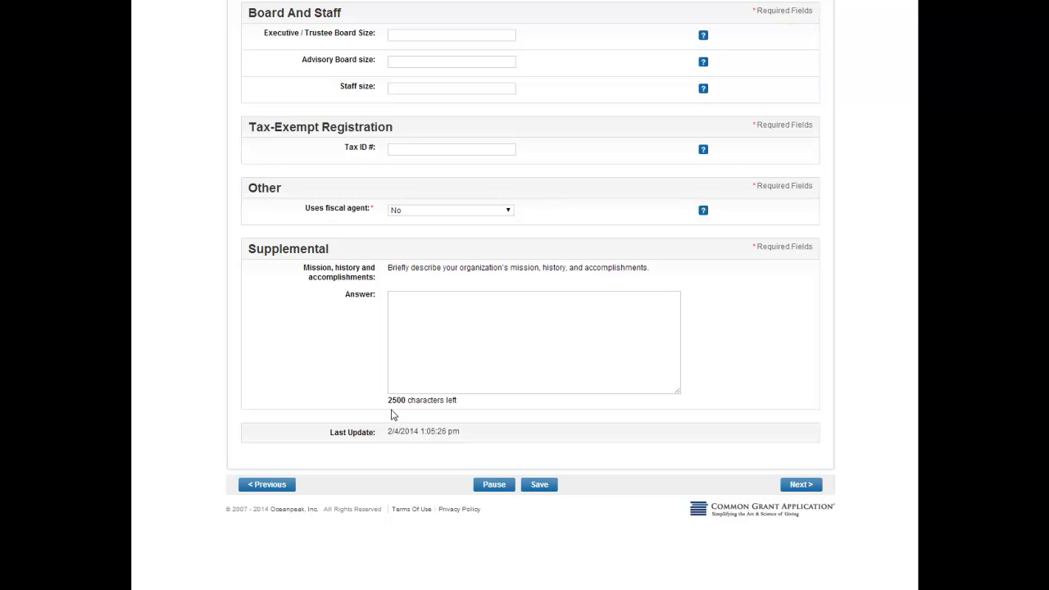
left_click(423, 314)
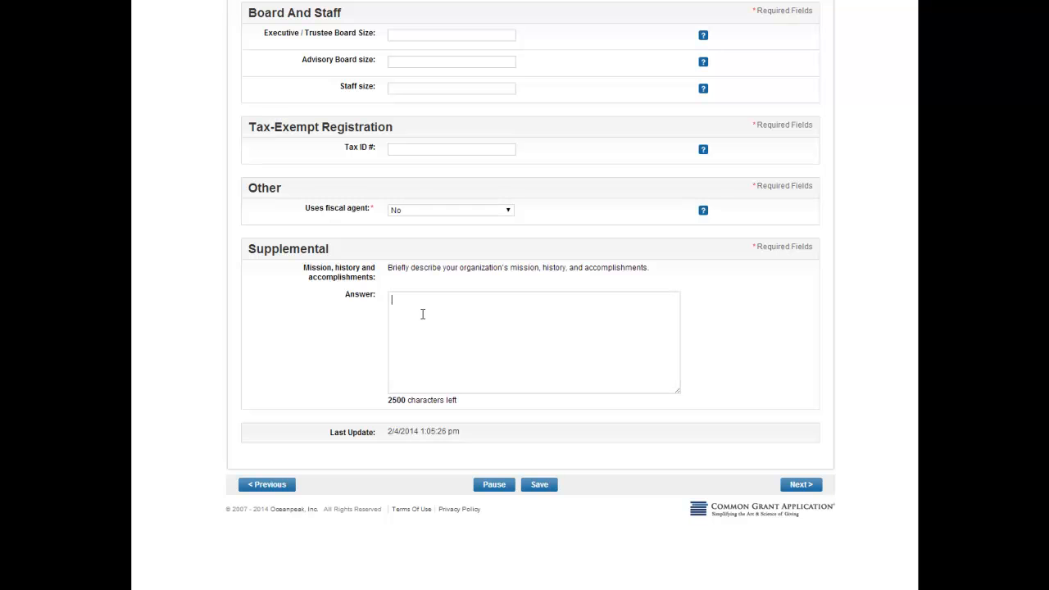
type("Our organization i")
left_click(810, 490)
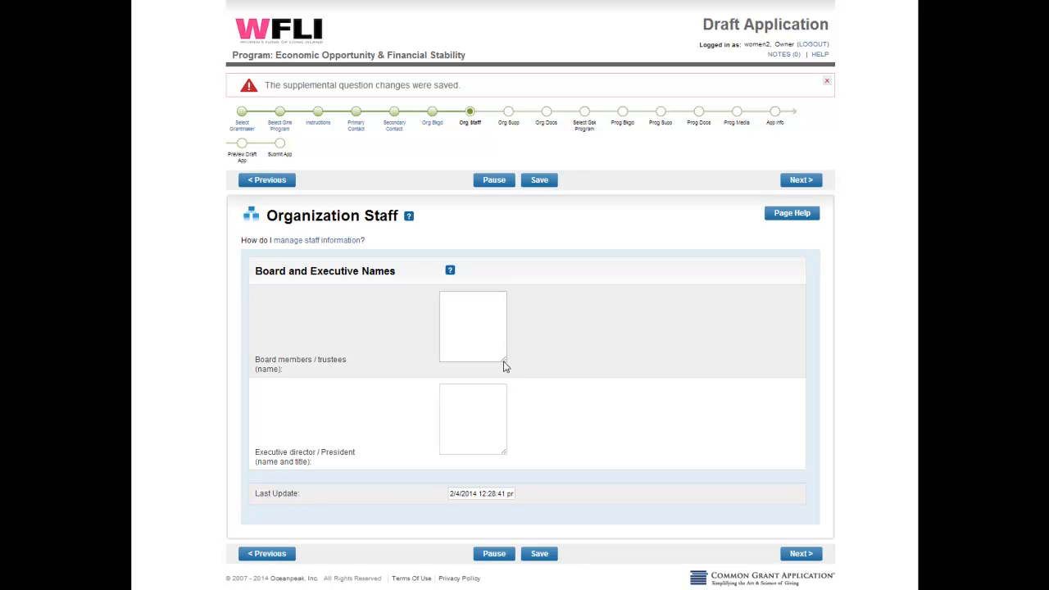
Enlarge the board members / trustees text box and continue to Organization Supplemental, leaving the name boxes empty.
left_click_drag(504, 365, 687, 449)
left_click(521, 327)
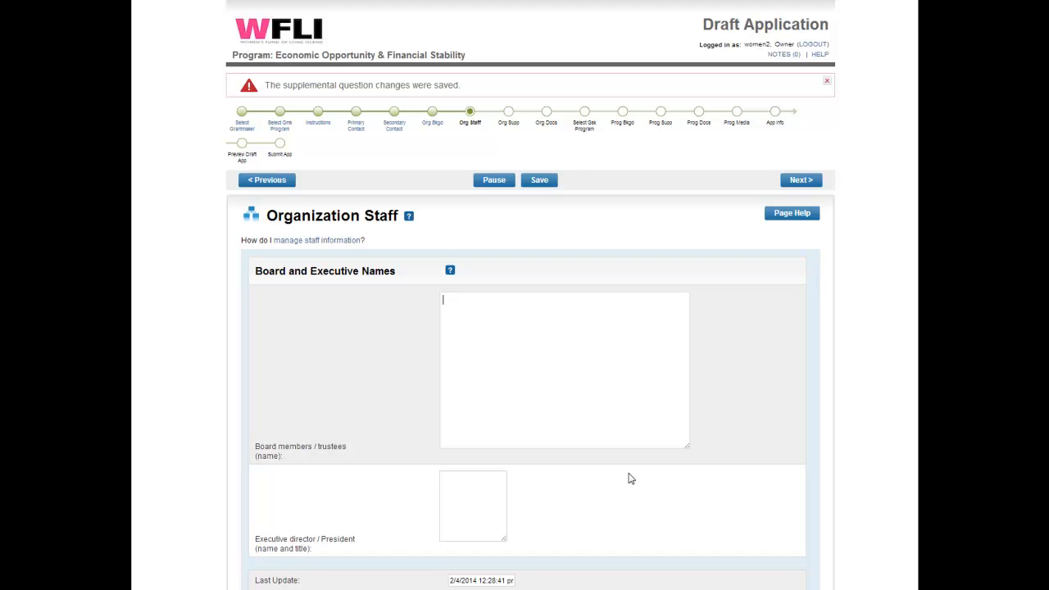
scroll(632, 479, "down", 1)
left_click(479, 455)
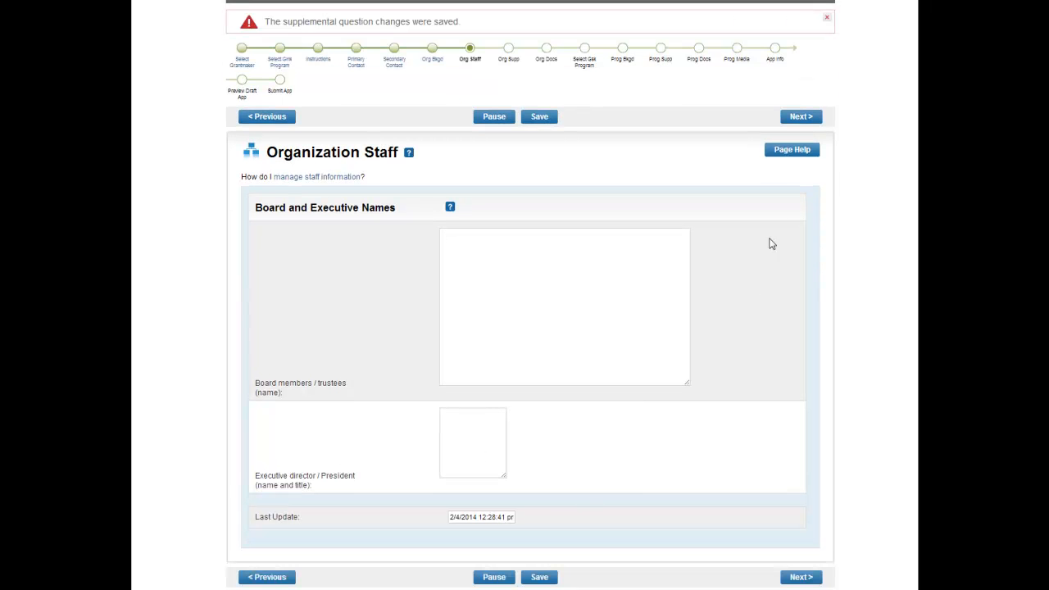
left_click(799, 120)
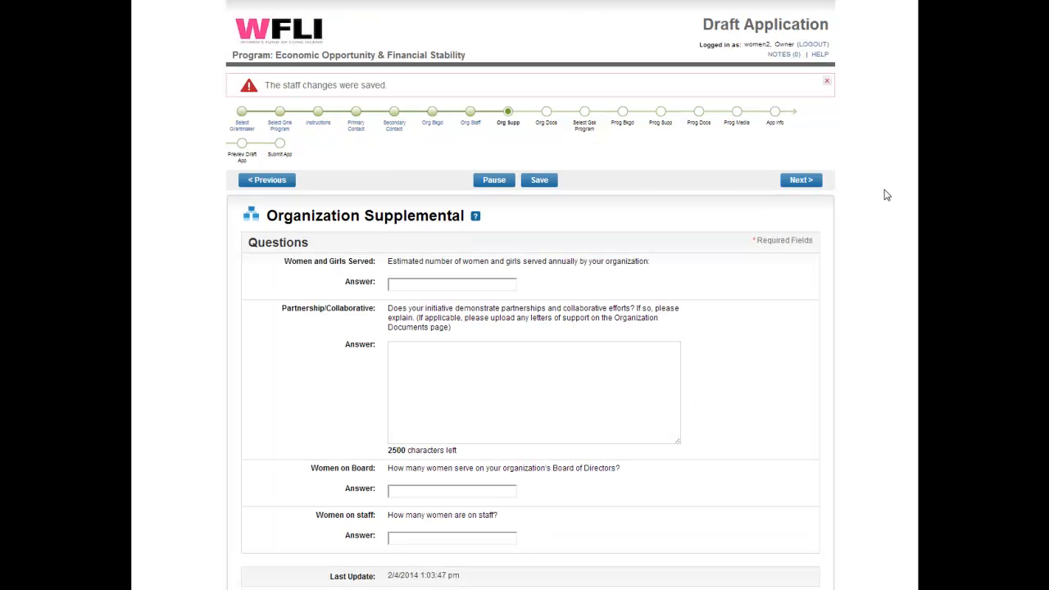
Look over the Organization Supplemental questions and continue to Organization Documents without entering answers.
scroll(886, 197, "down", 1)
scroll(886, 204, "up", 1)
left_click(810, 183)
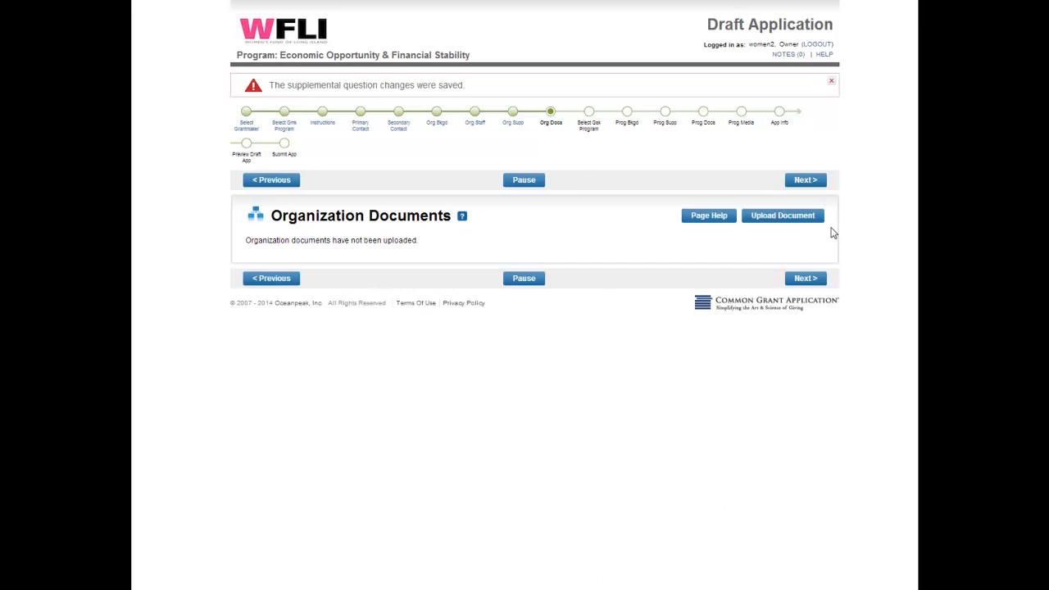
Check the page help for required documents and upload TaxDeterminationLetter - Copy.pdf with file type Tax-exempt Determination Letter.
left_click(716, 223)
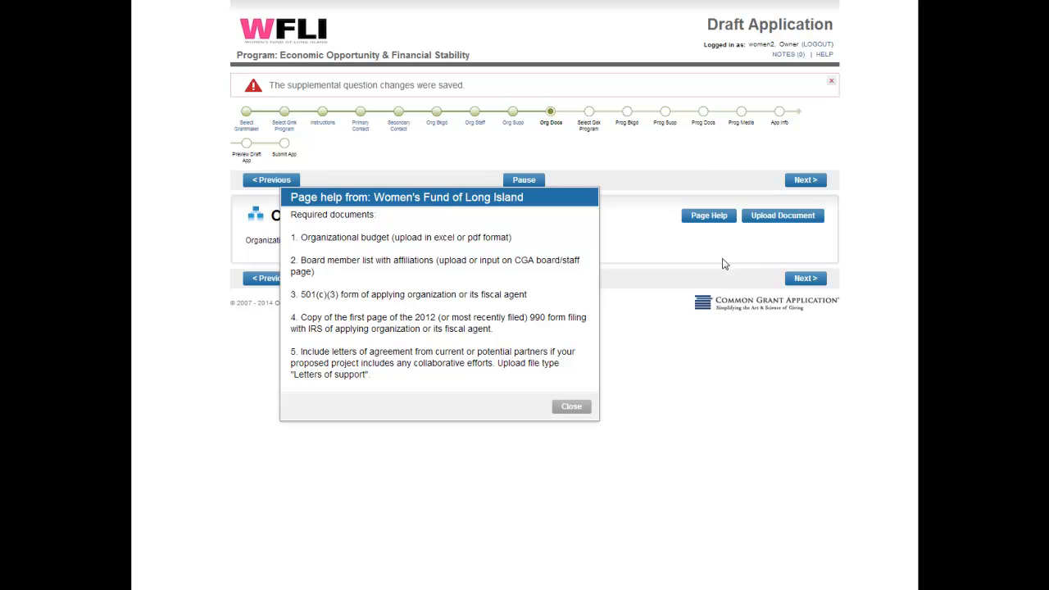
left_click(584, 406)
left_click(777, 220)
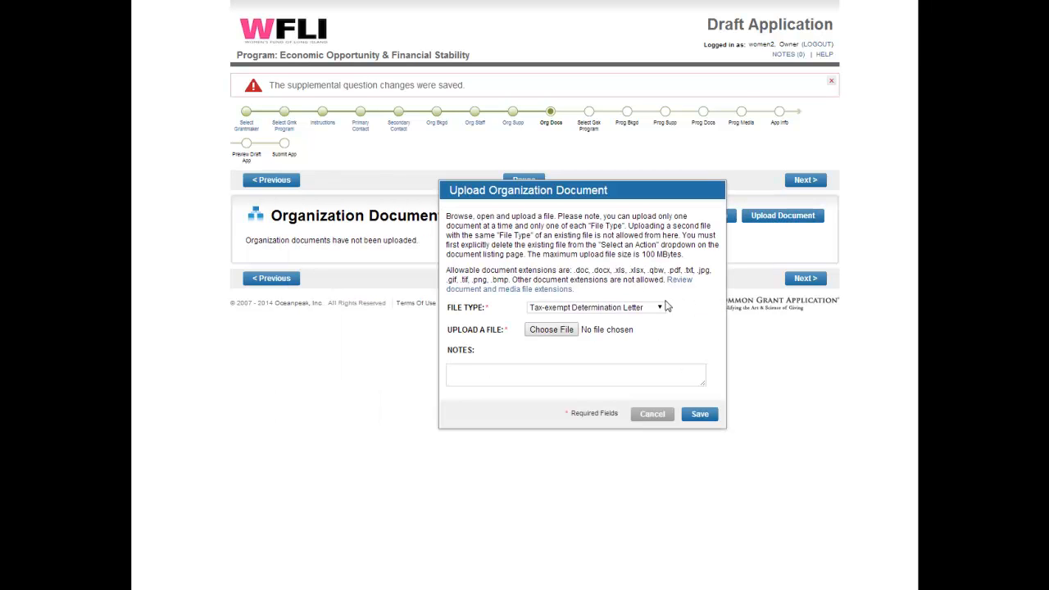
left_click(660, 311)
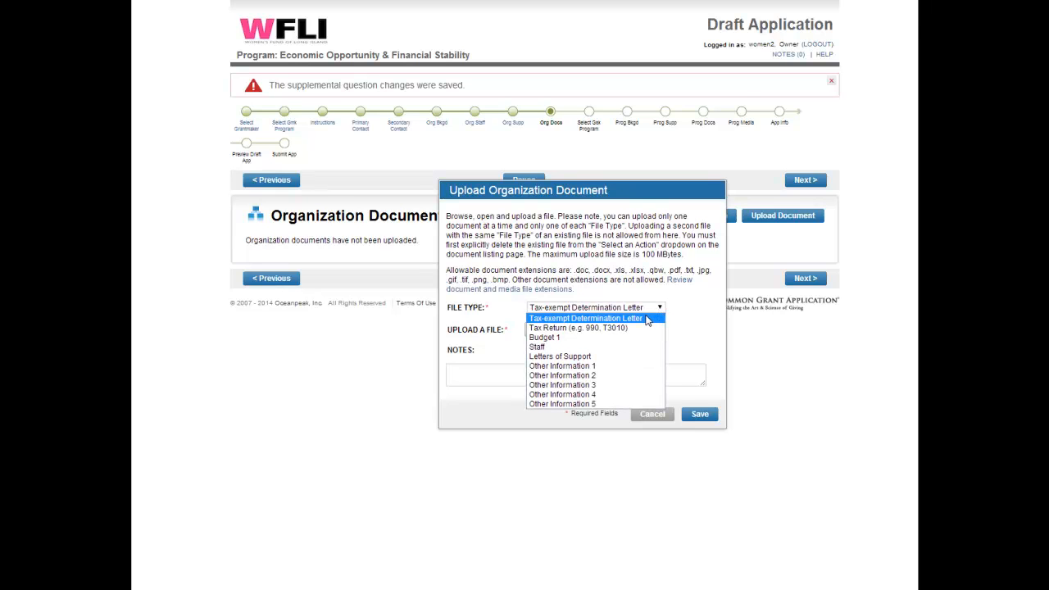
left_click(617, 320)
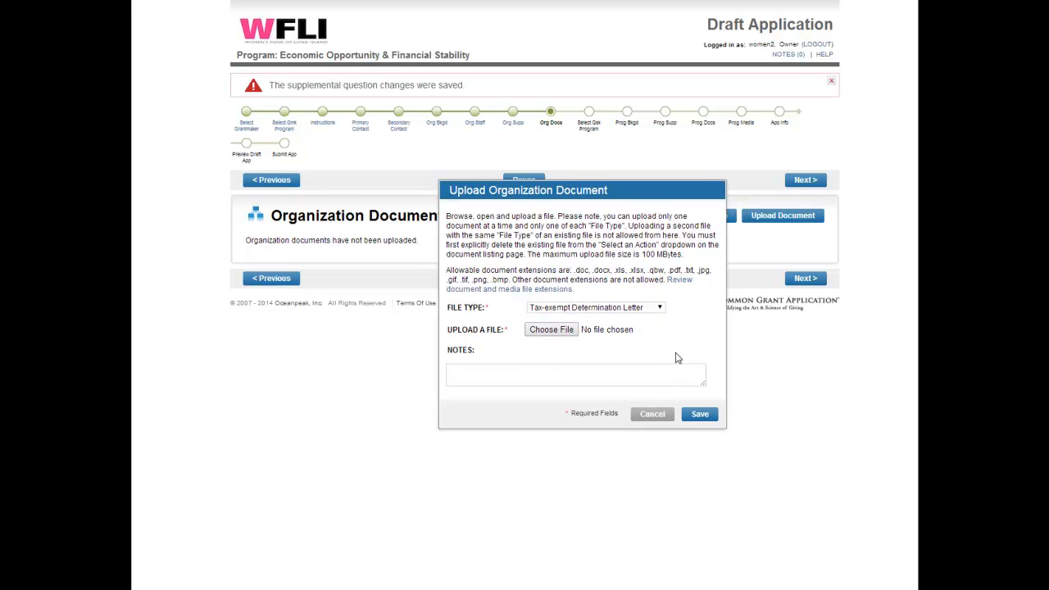
left_click(563, 332)
left_click(283, 109)
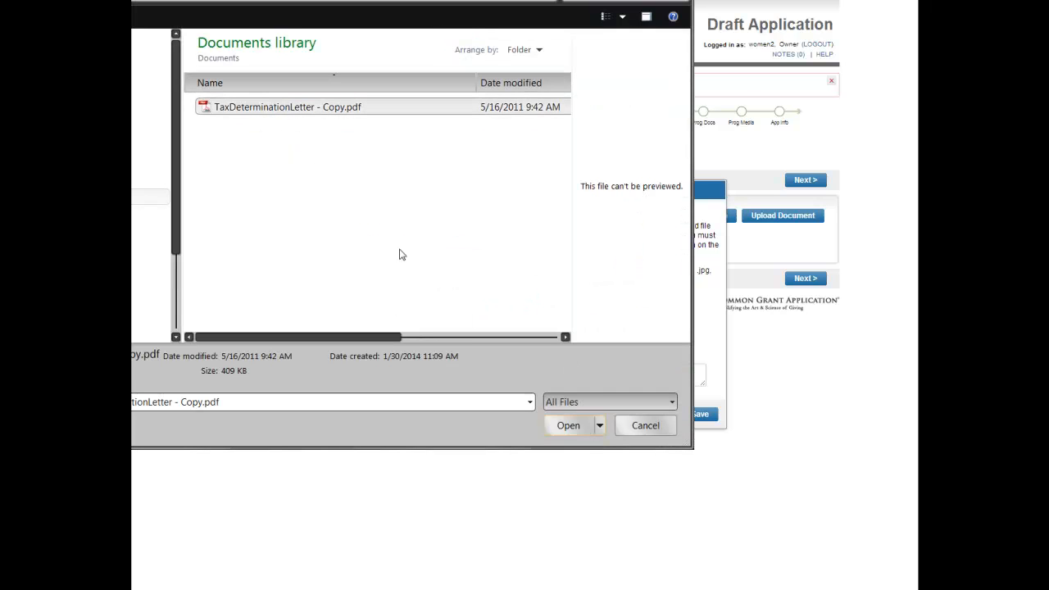
left_click(568, 426)
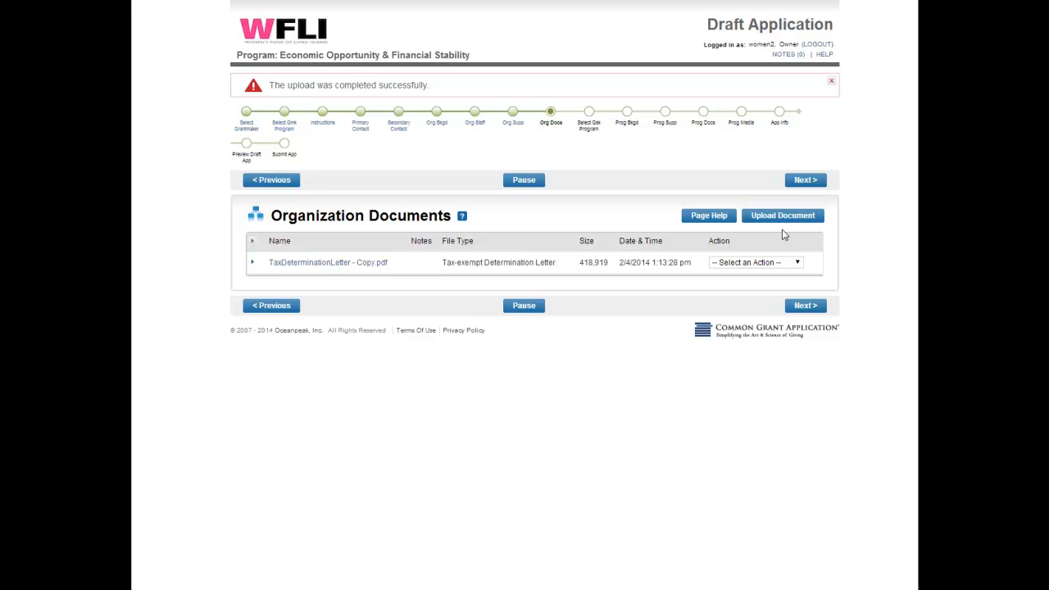
left_click(776, 216)
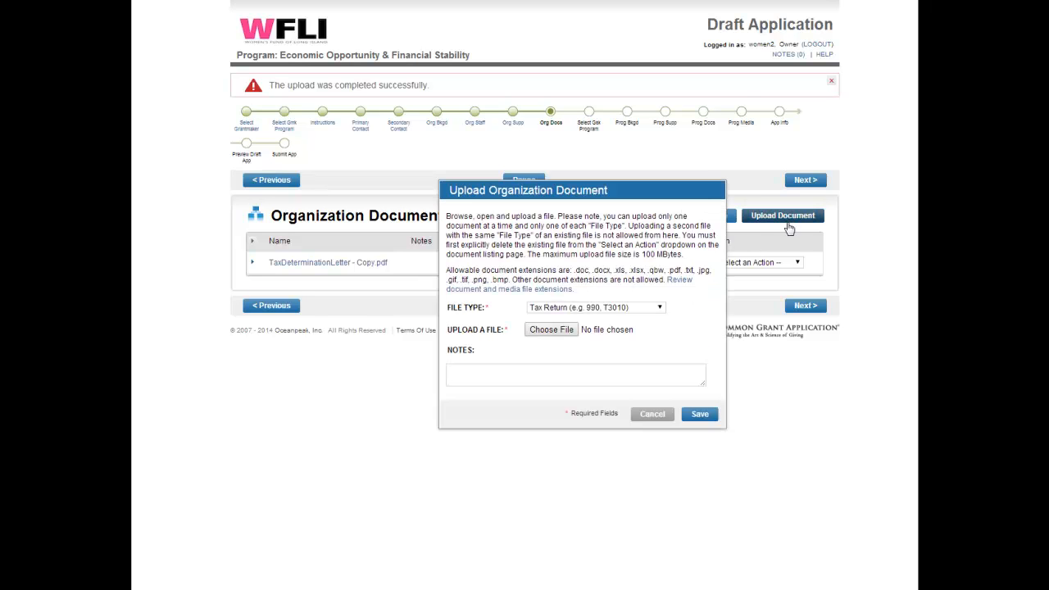
left_click(601, 309)
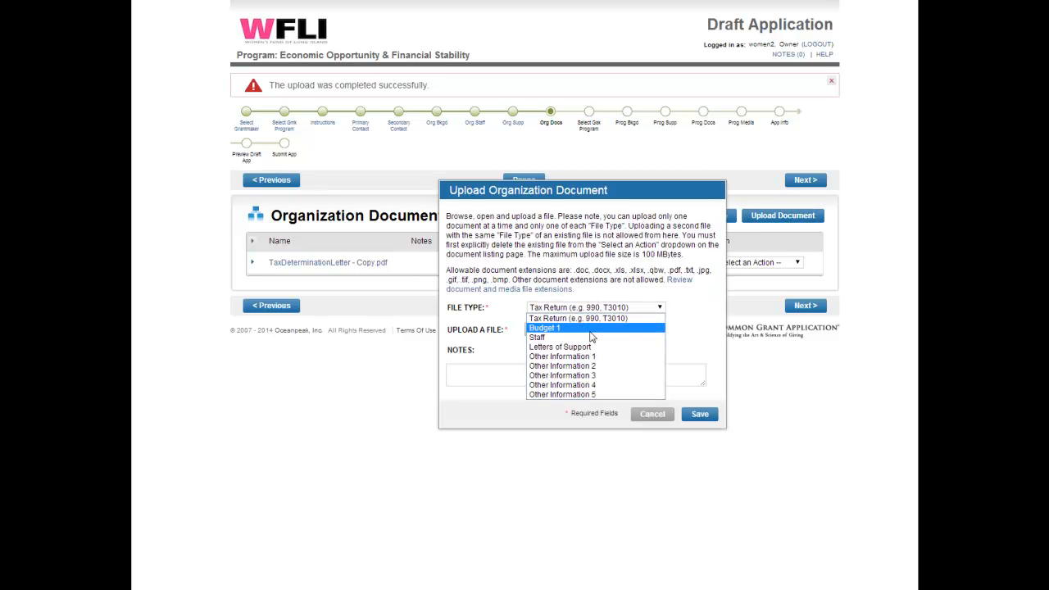
left_click(590, 329)
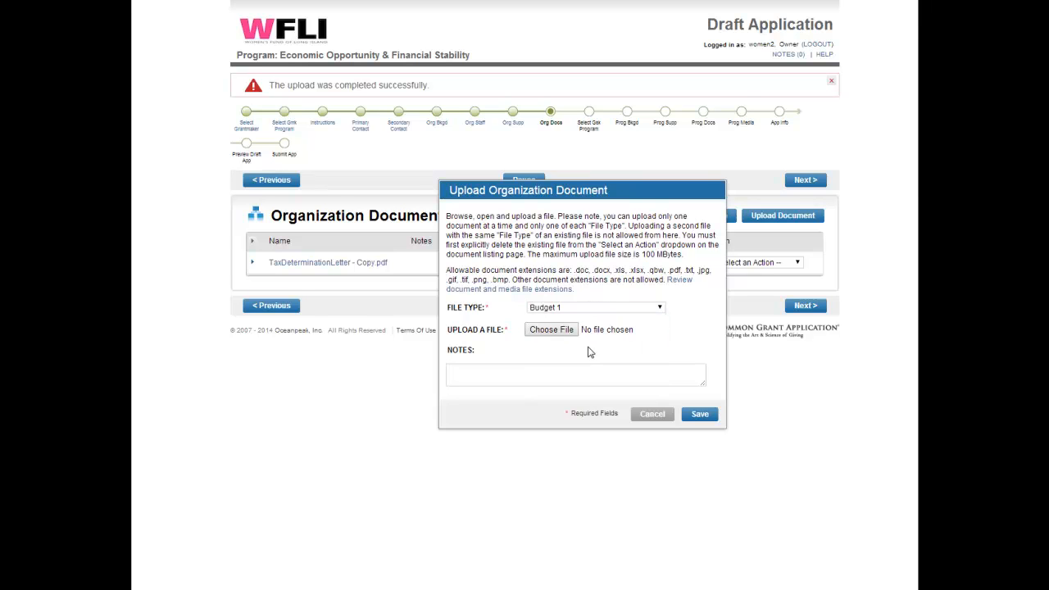
left_click(651, 414)
Advance the draft application past the Organization Documents section.
left_click(806, 184)
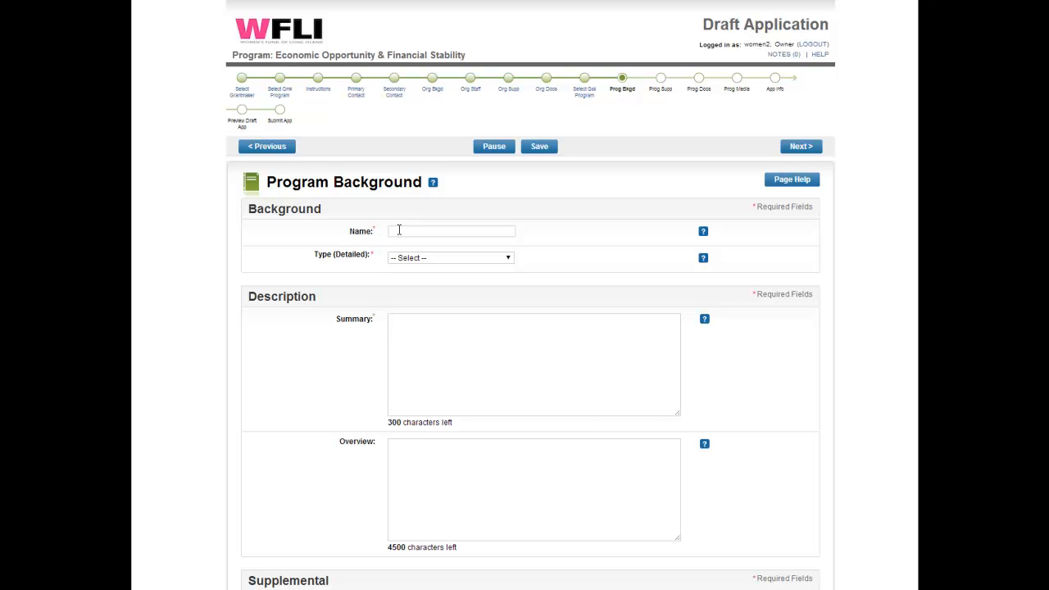
Name the program Education and set its detailed type to Program in the Program Background section.
left_click(398, 231)
left_click(503, 241)
triple_click(497, 227)
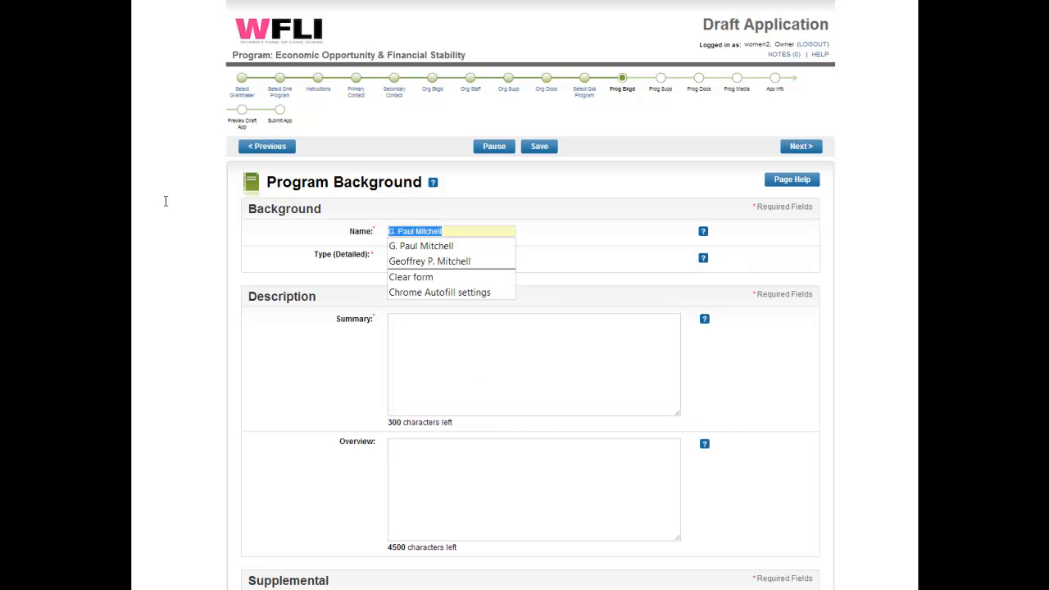
type("Education")
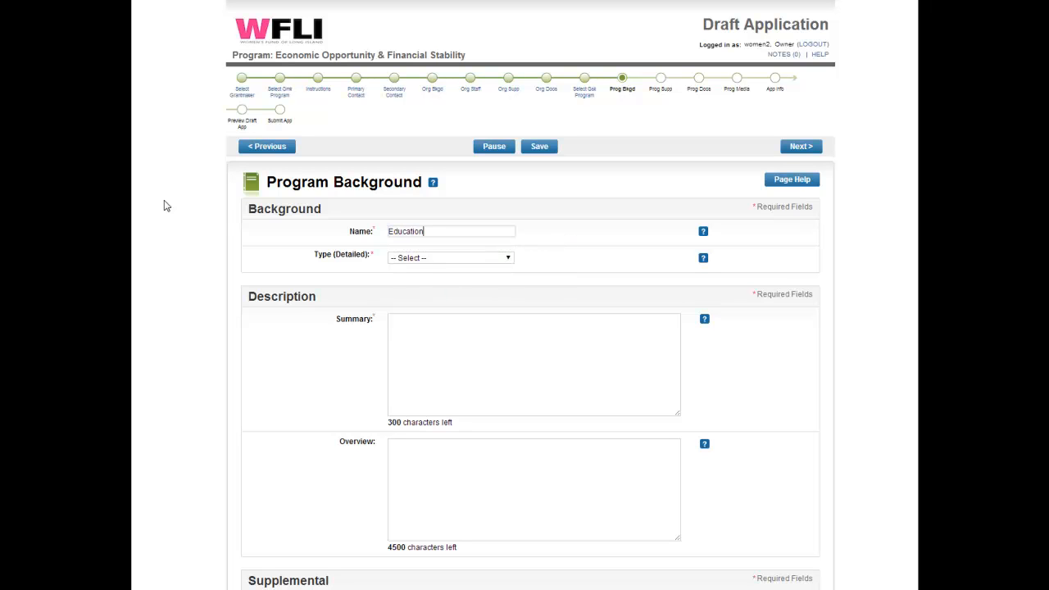
left_click(394, 259)
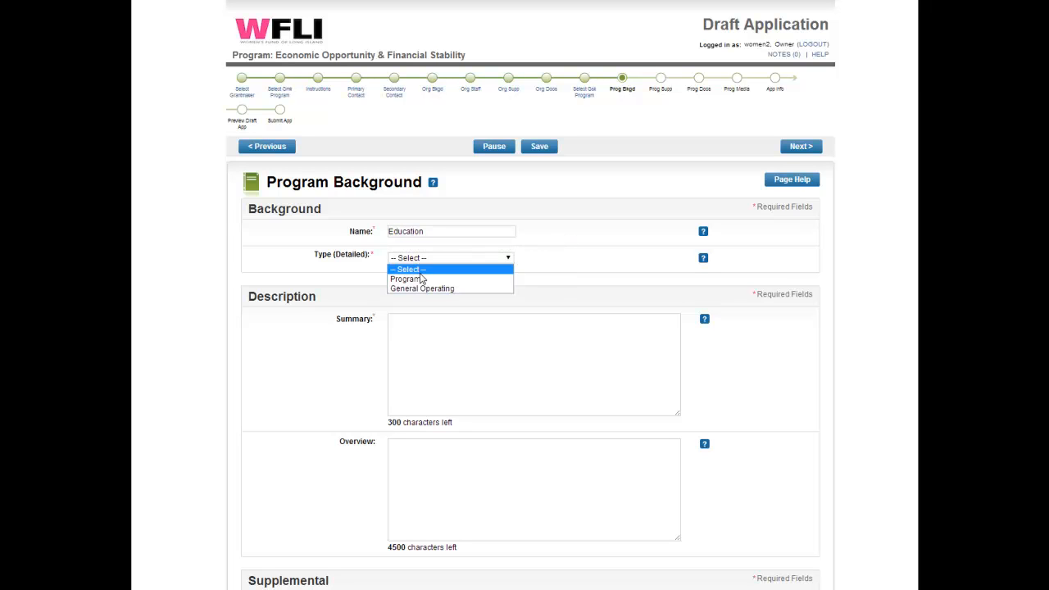
left_click(421, 280)
Enter the summary "My education program" and continue to Program Supplemental, leaving the overview, social change indicator and county unanswered.
left_click(423, 354)
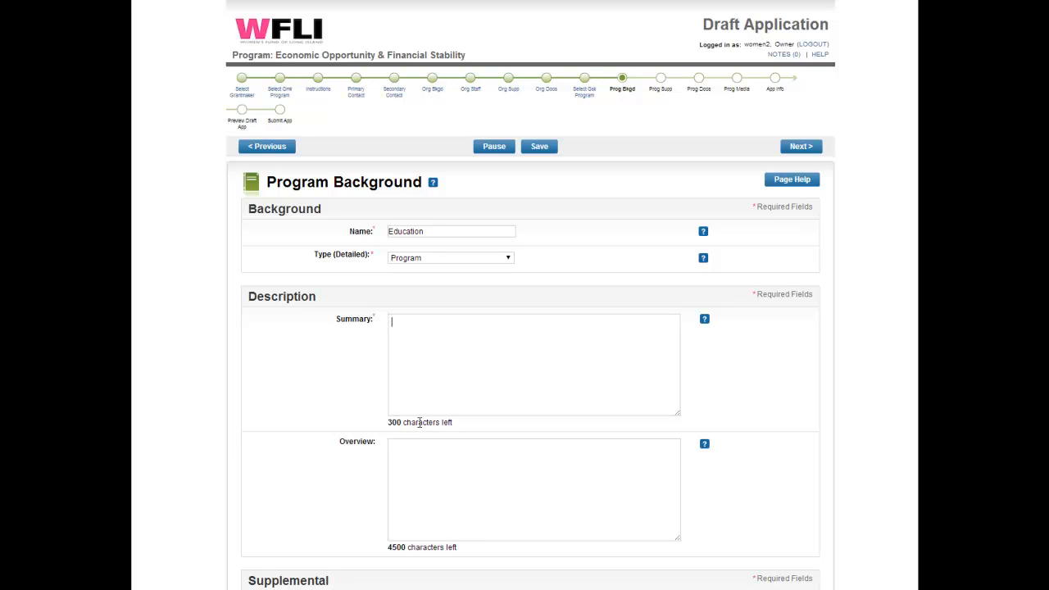
type("My education program")
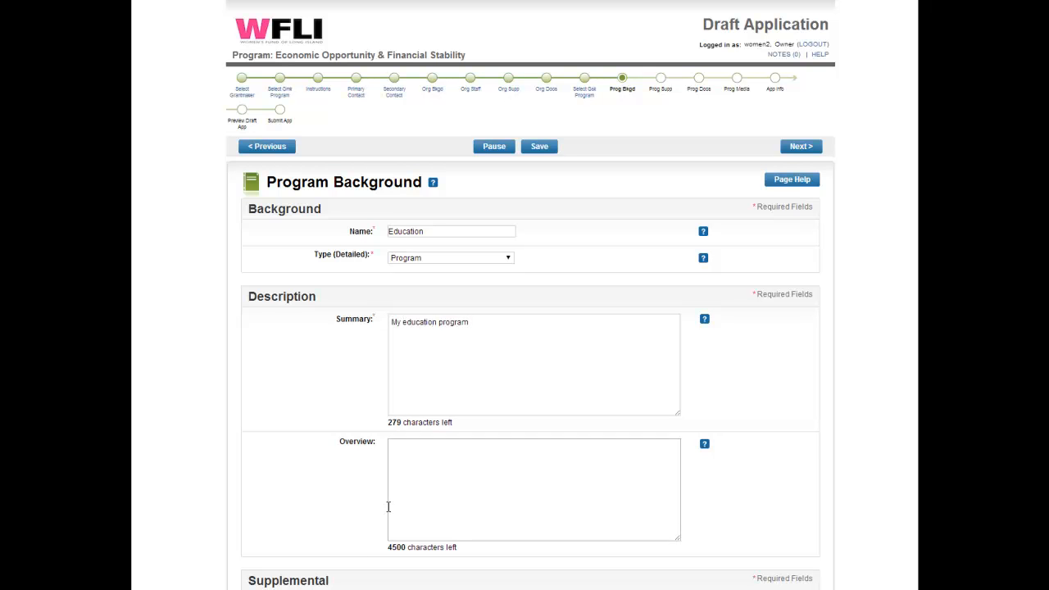
scroll(361, 545, "down", 3)
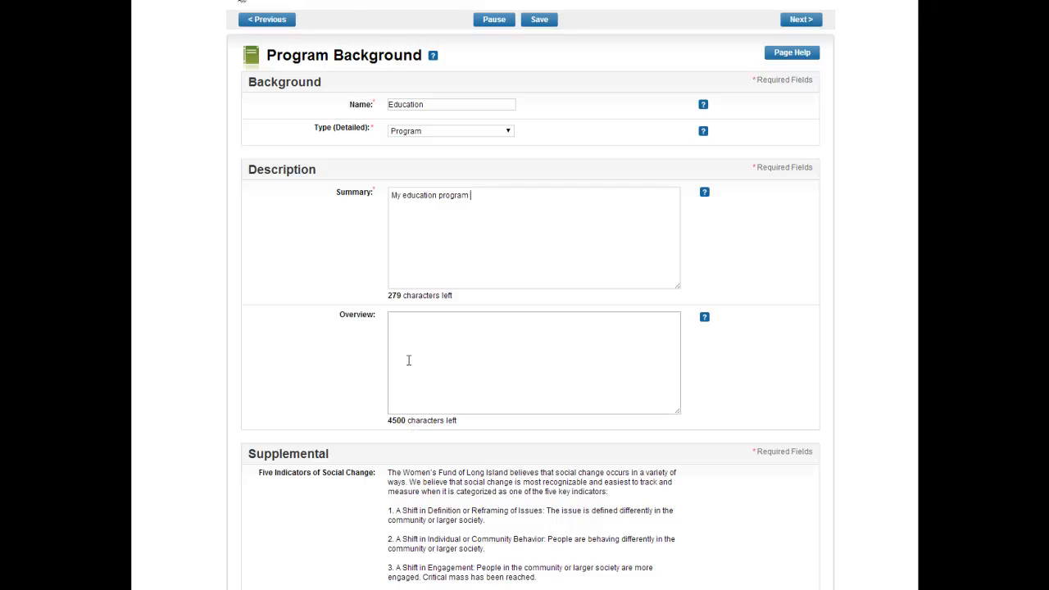
left_click(408, 354)
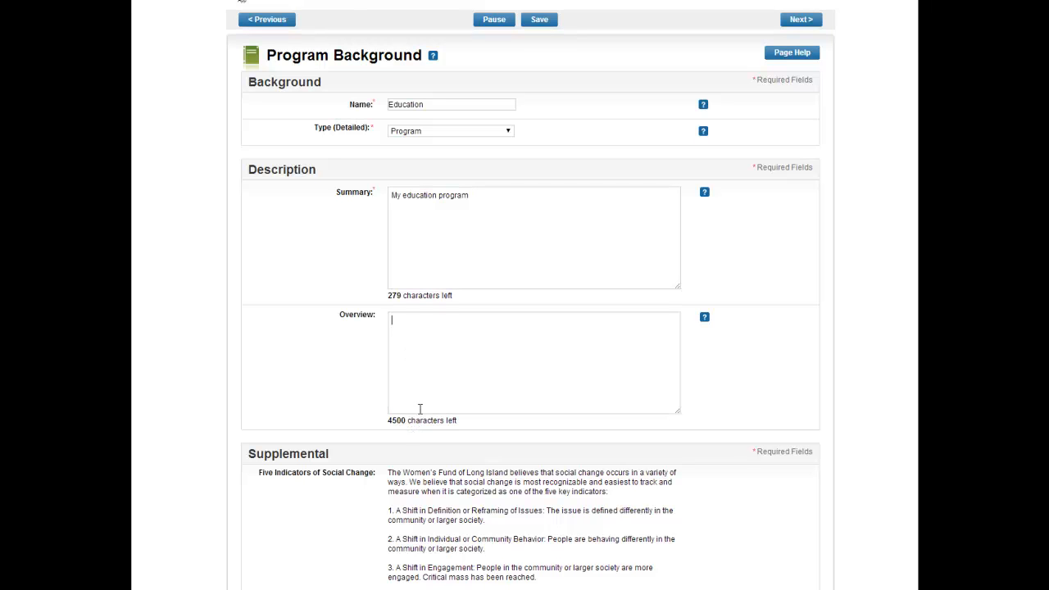
scroll(420, 409, "down", 7)
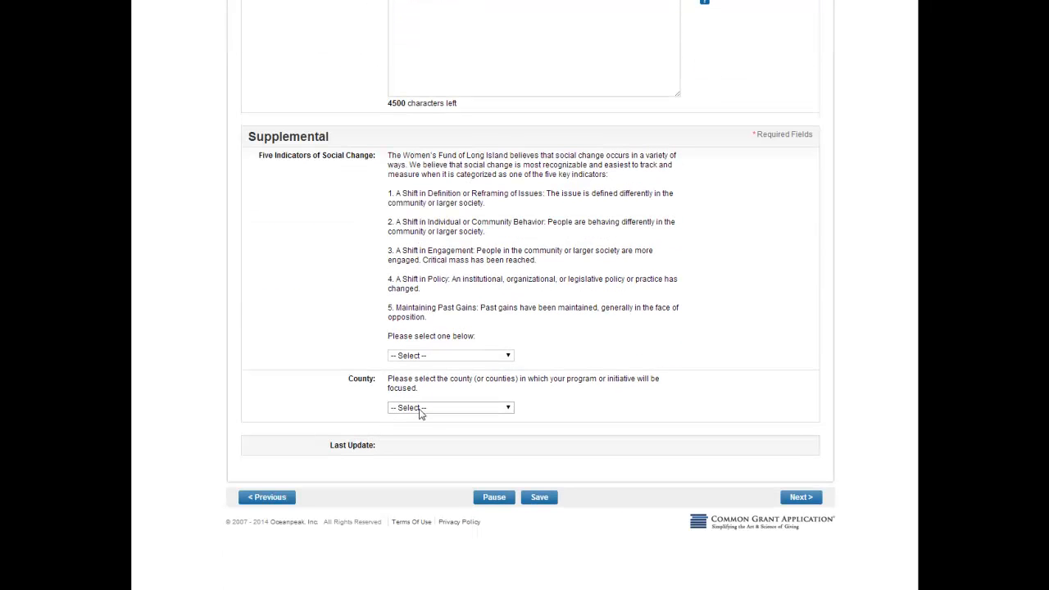
left_click(794, 498)
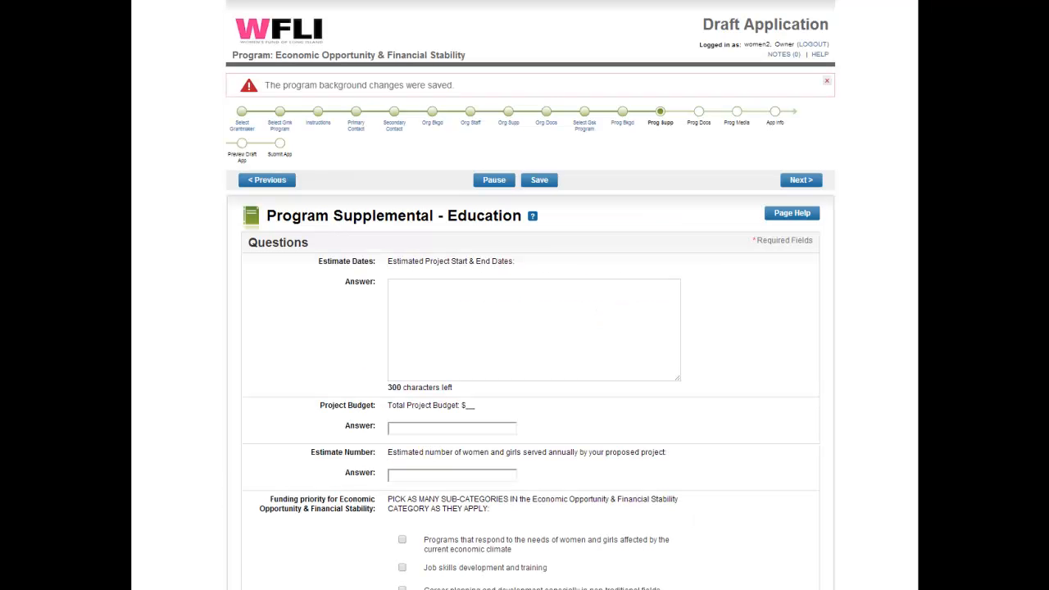
Look over the Program Supplemental questions and continue to Program Documents without entering answers.
scroll(525, 328, "down", 3)
scroll(884, 295, "up", 3)
left_click(800, 184)
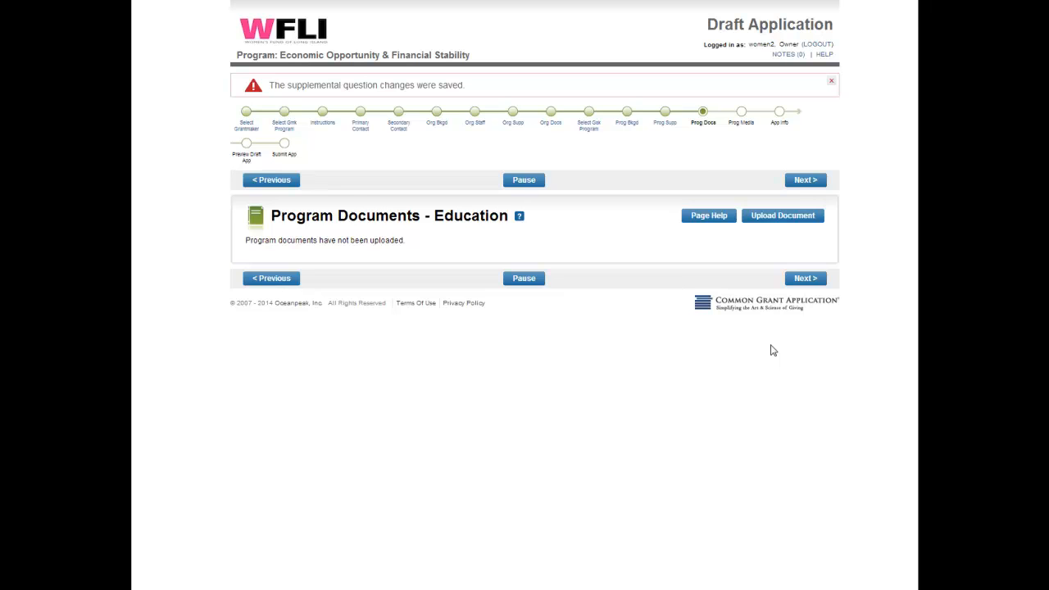
Read the page help for Program Documents and Program Media, moving on from the documents section without uploading a file.
left_click(707, 217)
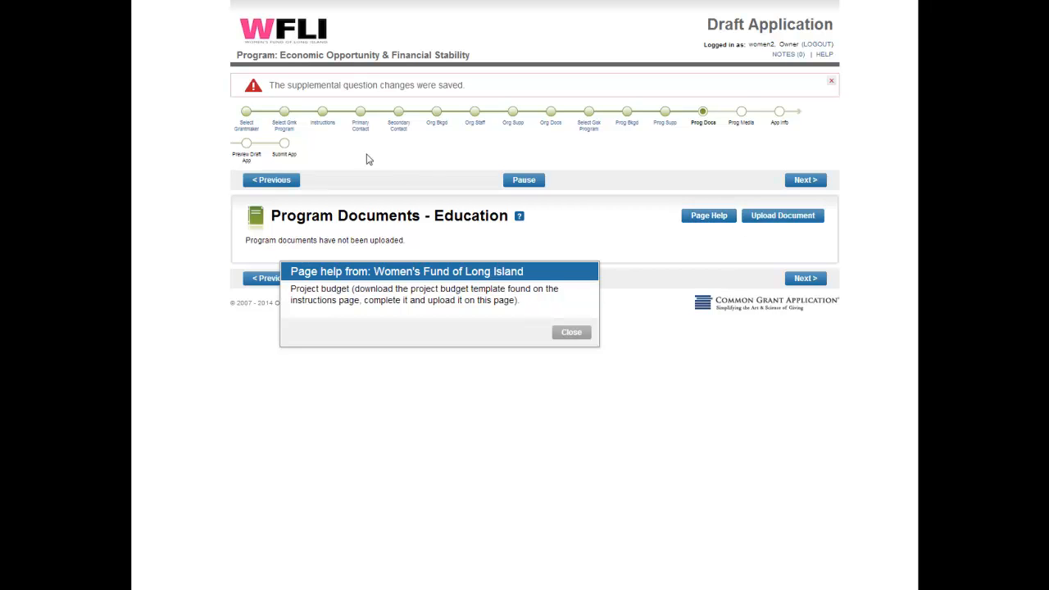
left_click(581, 334)
left_click(807, 182)
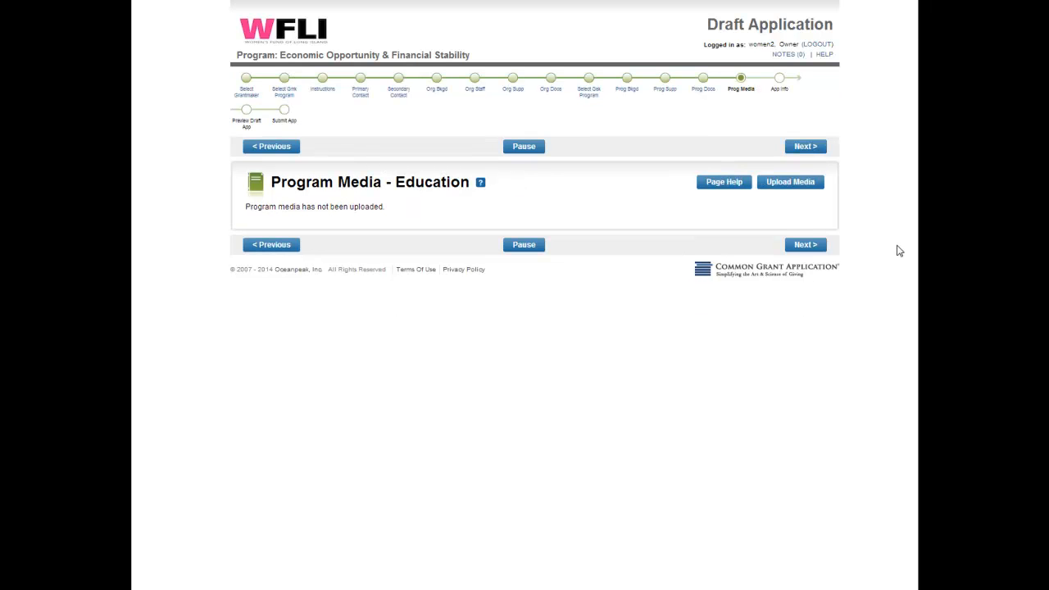
left_click(734, 182)
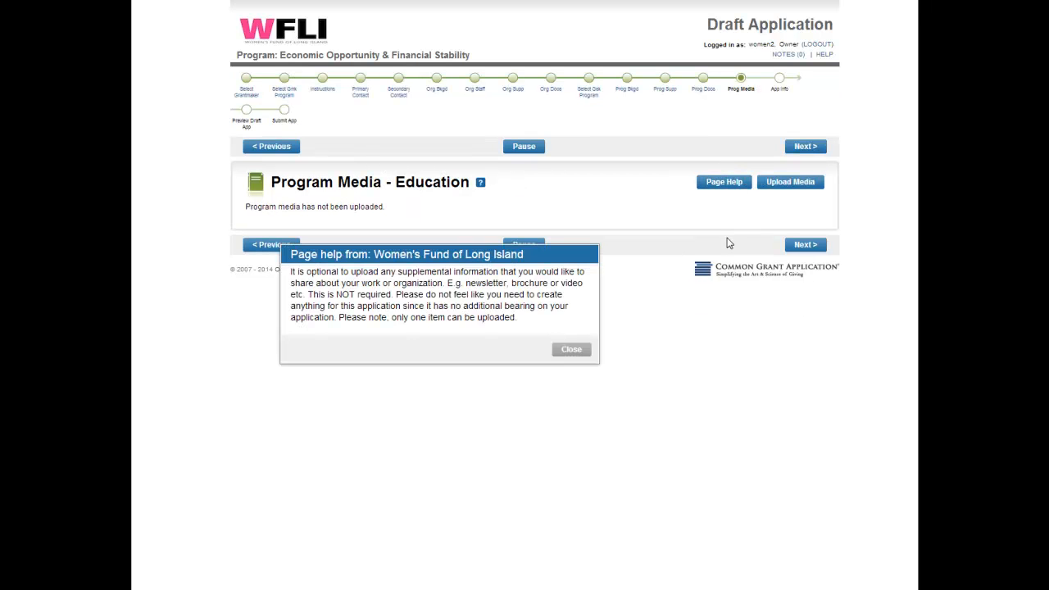
left_click(573, 350)
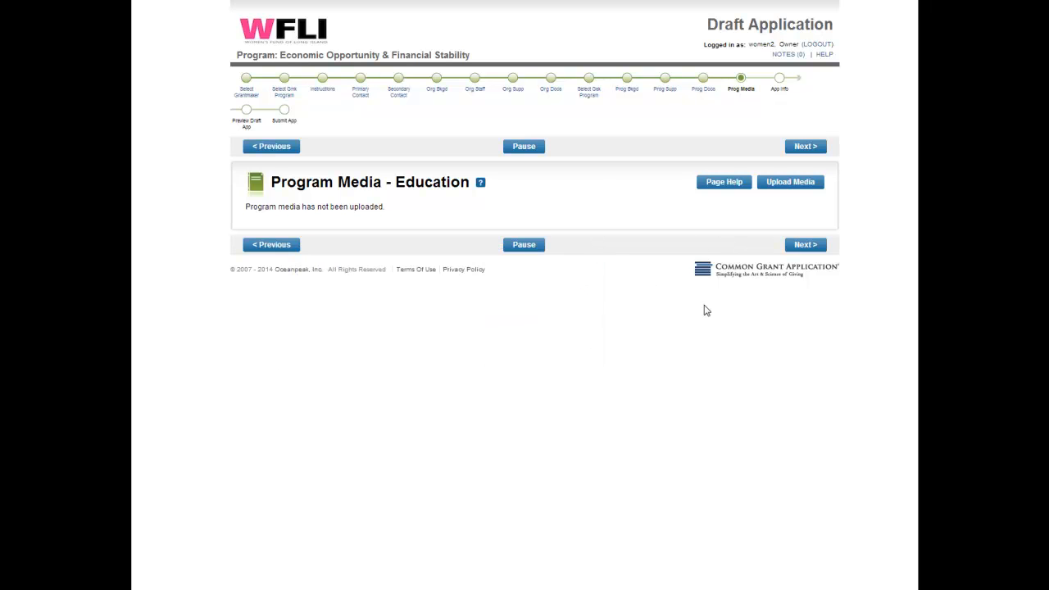
left_click(808, 182)
left_click(662, 293)
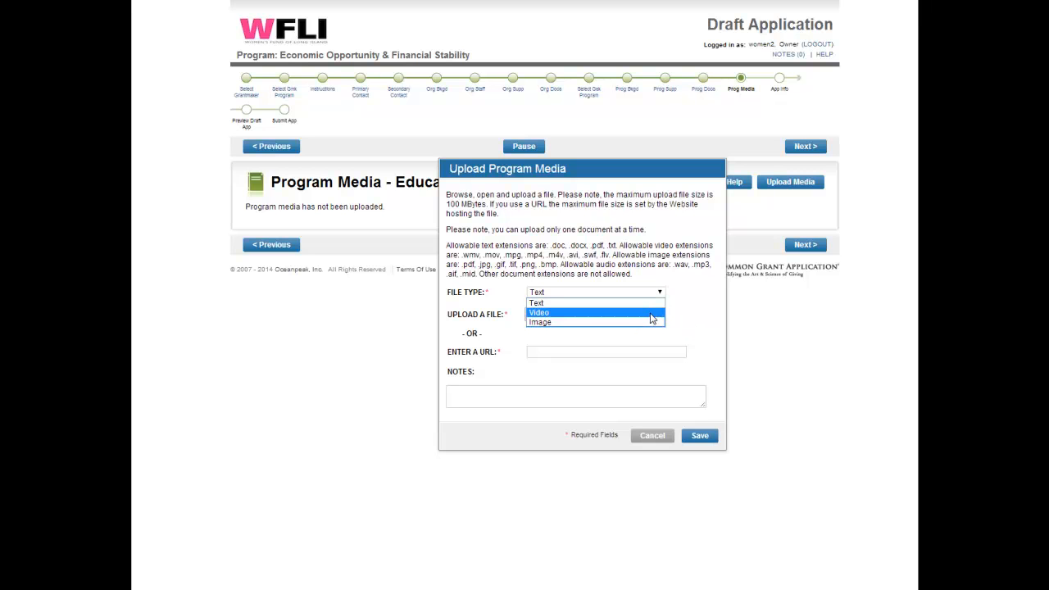
left_click(555, 313)
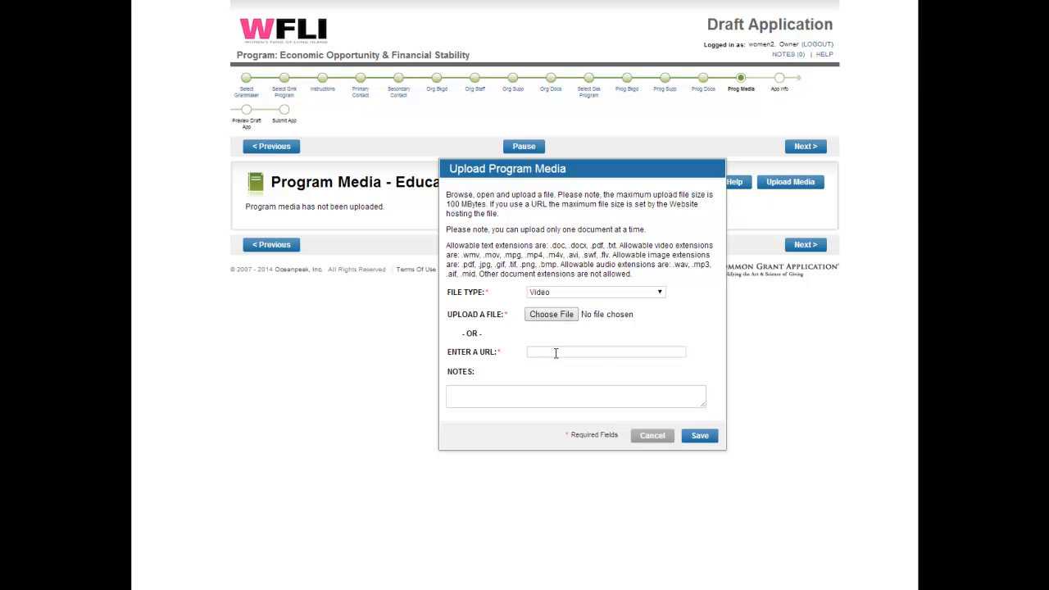
type("www.")
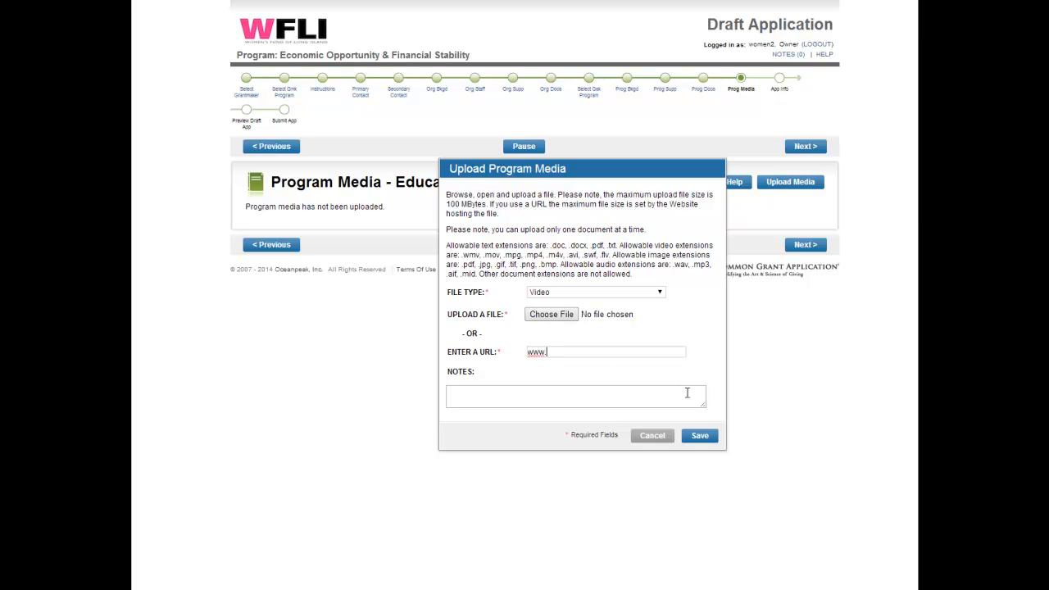
type("youtube.com")
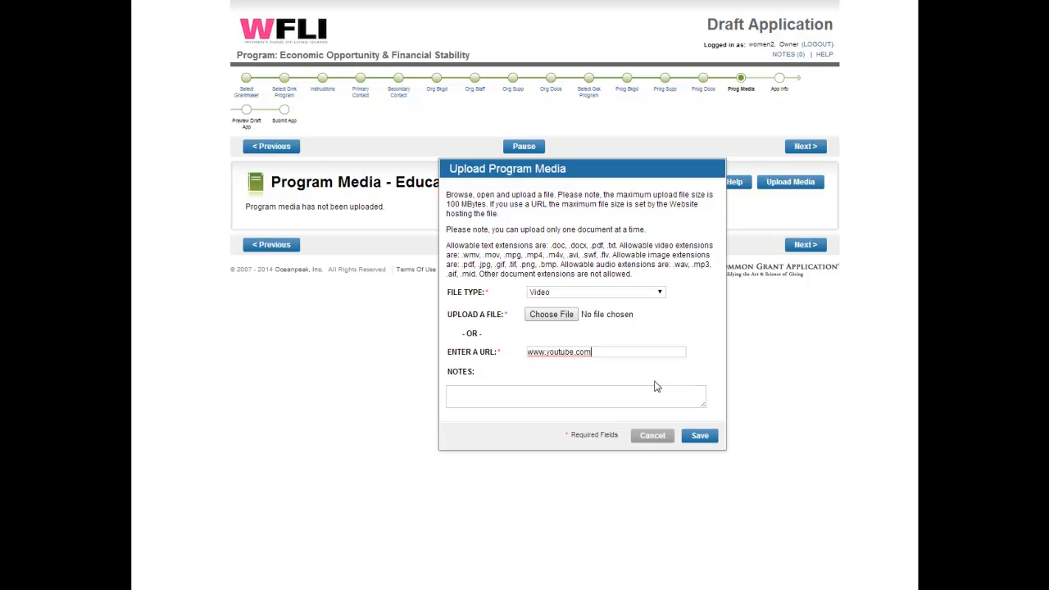
left_click(707, 439)
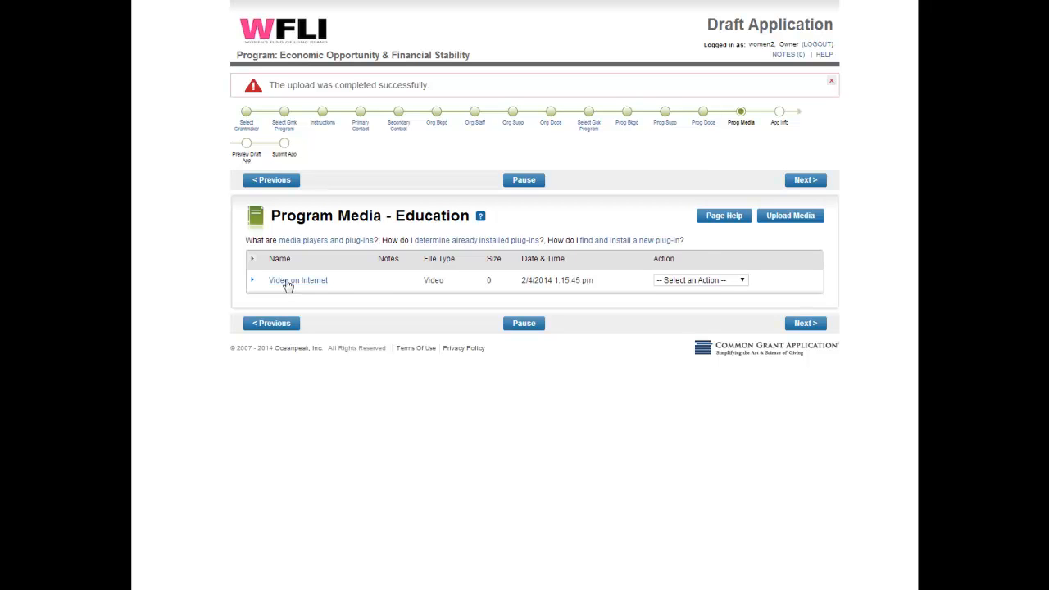
left_click(802, 182)
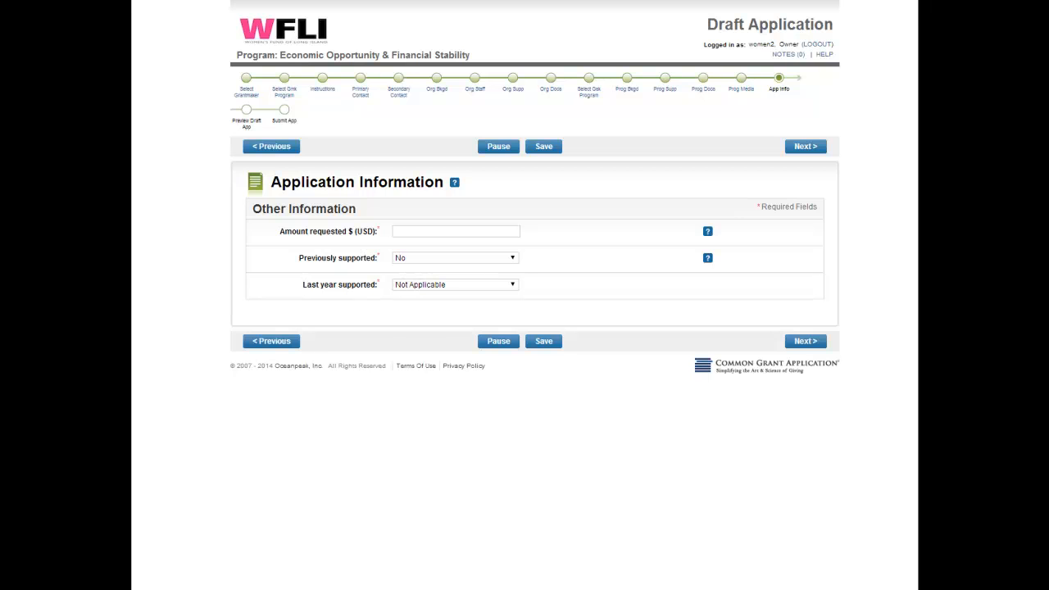
Save and pause the draft application, and resume it from the dashboard.
left_click(497, 152)
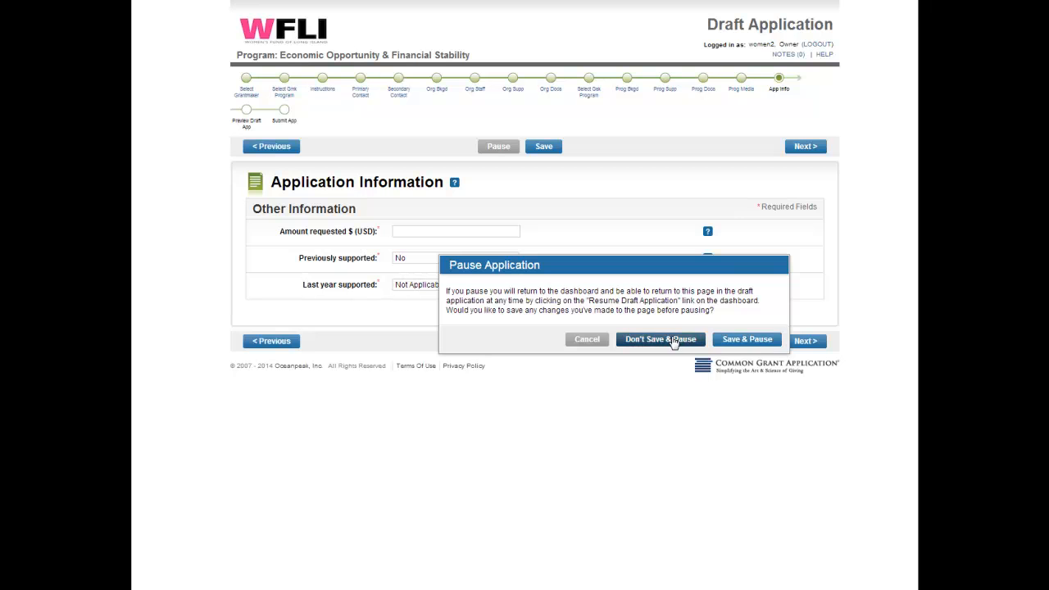
left_click(774, 343)
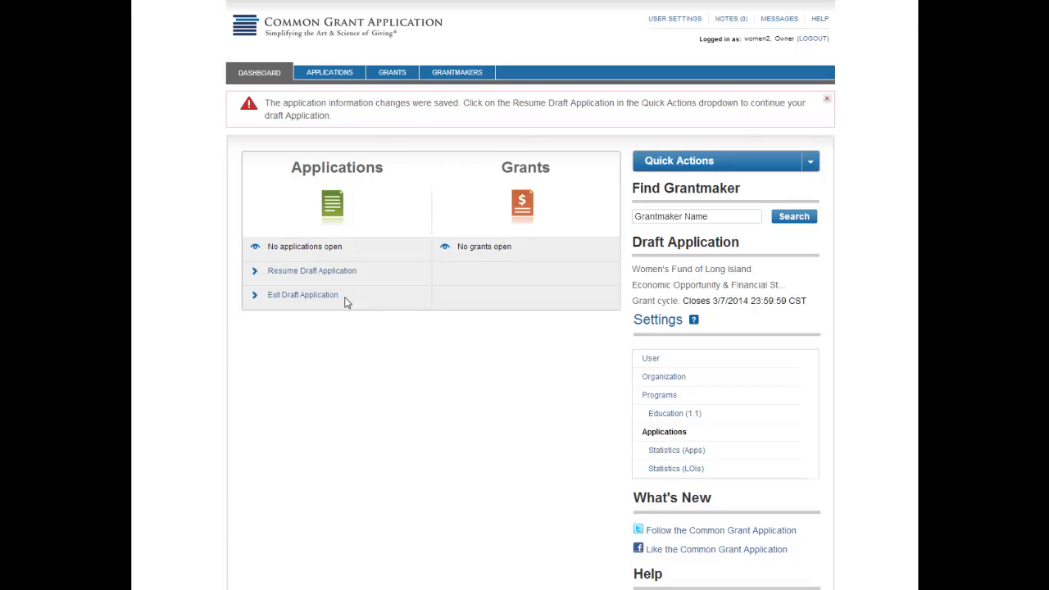
left_click(328, 270)
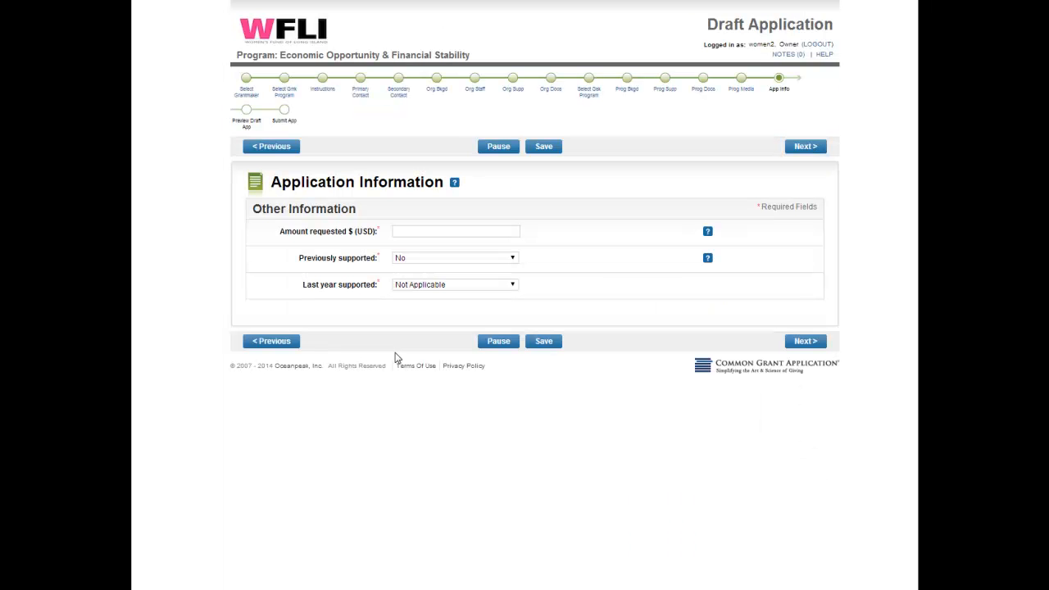
Request 5000 USD with previously supported No and last year supported Not Applicable, and continue to the draft preview.
left_click(418, 232)
type("5000")
left_click(529, 227)
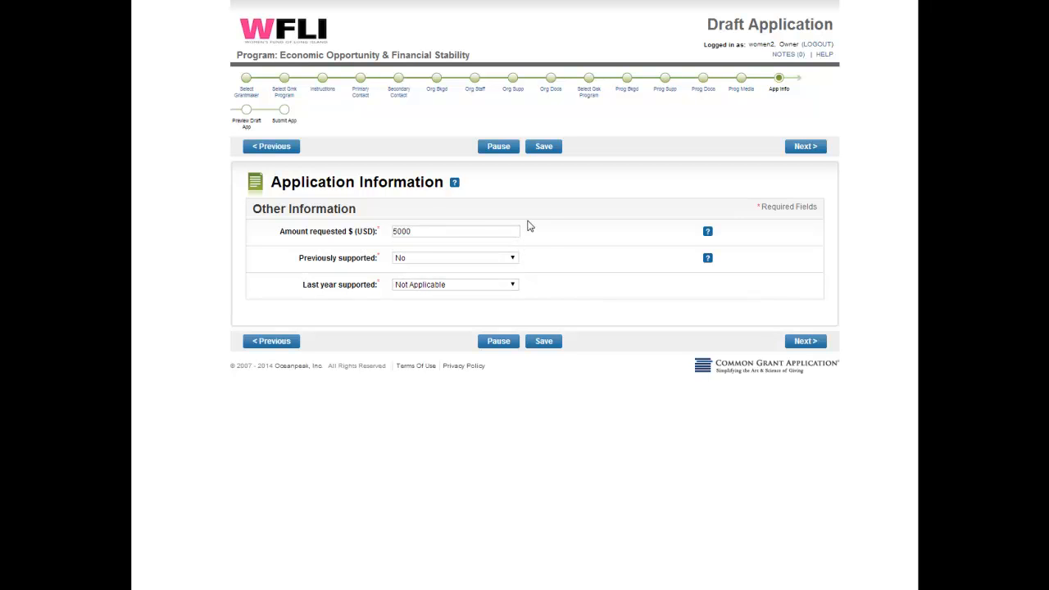
left_click(430, 259)
left_click(432, 307)
left_click(427, 287)
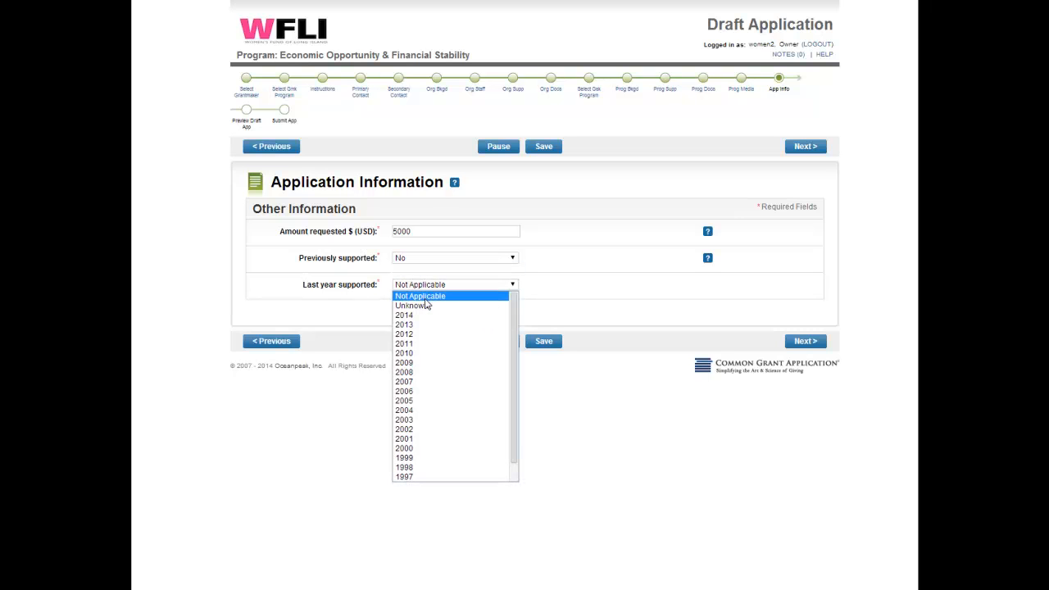
left_click(428, 296)
left_click(790, 345)
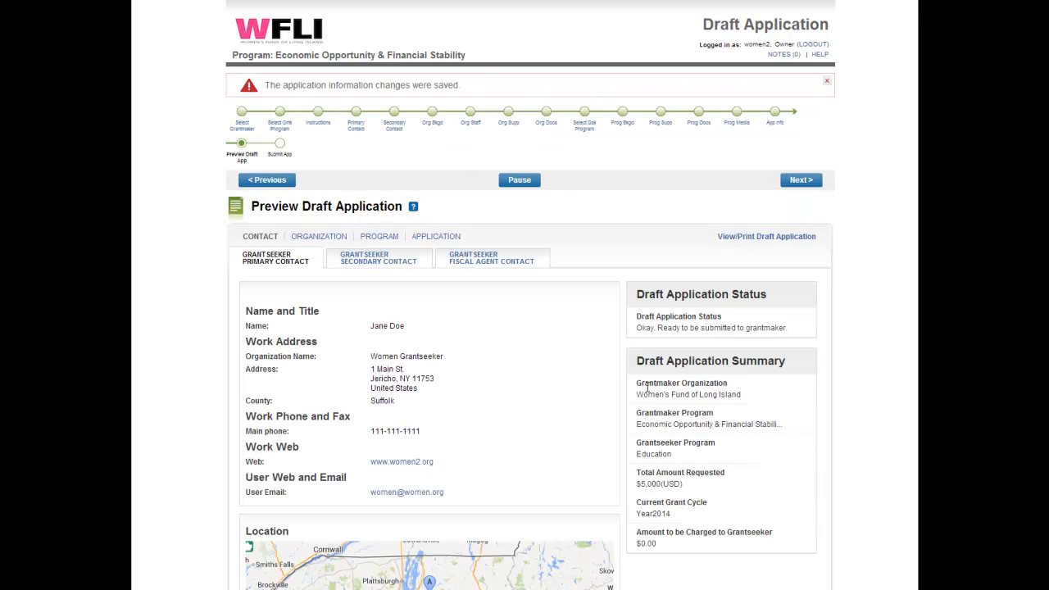
Review the draft preview's contact details, organization background, documents and supplemental questions, program background and application information.
scroll(589, 377, "down", 2)
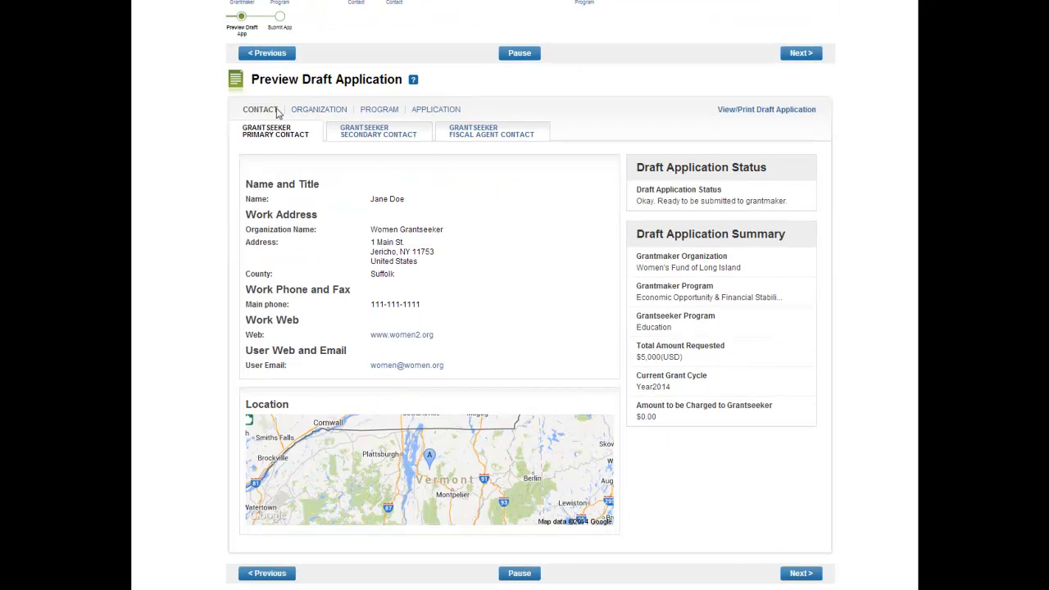
left_click(305, 111)
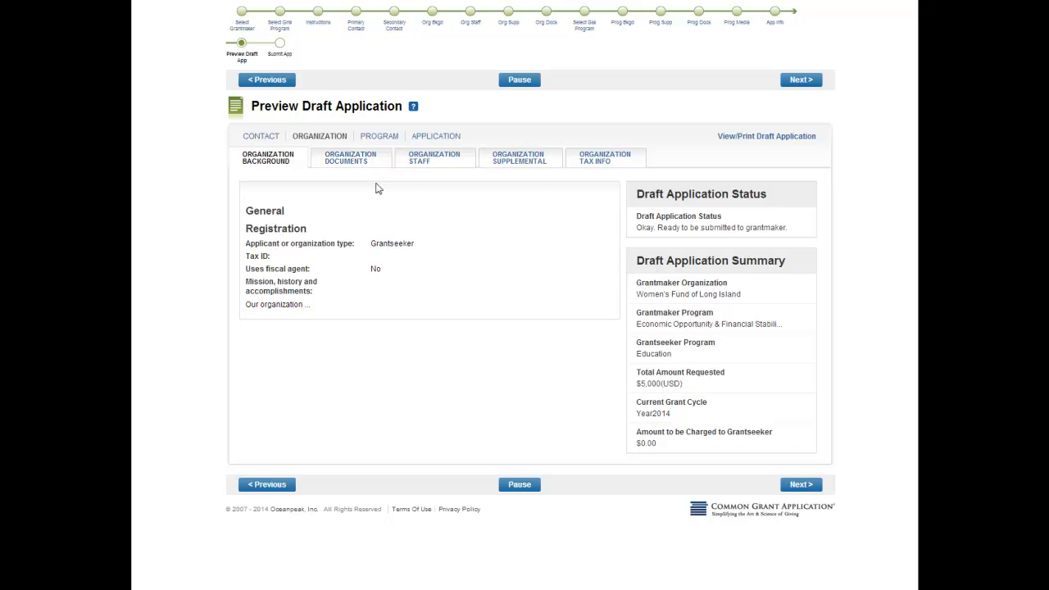
left_click(362, 162)
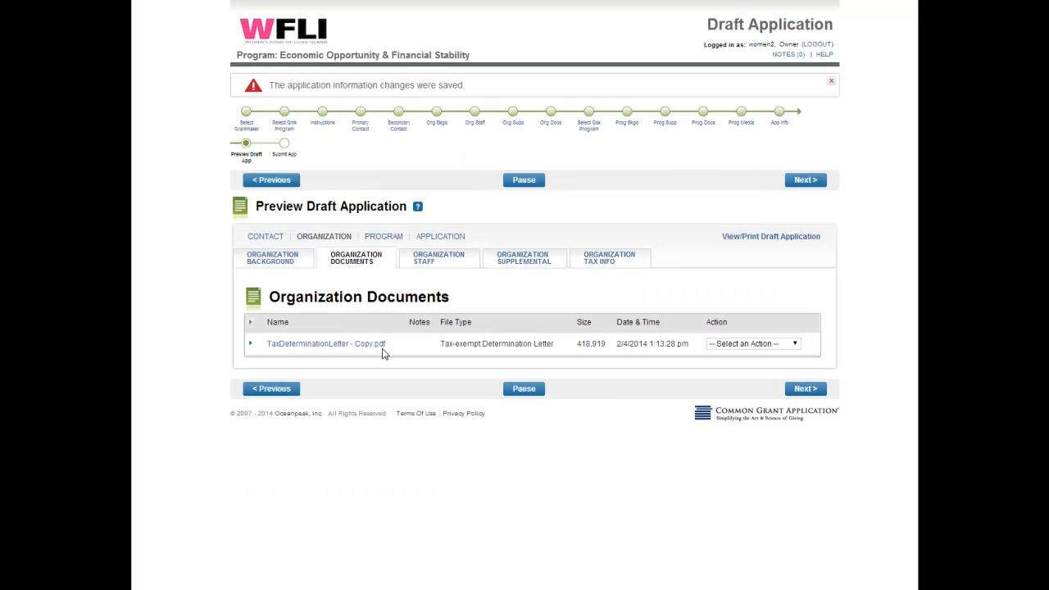
left_click(513, 260)
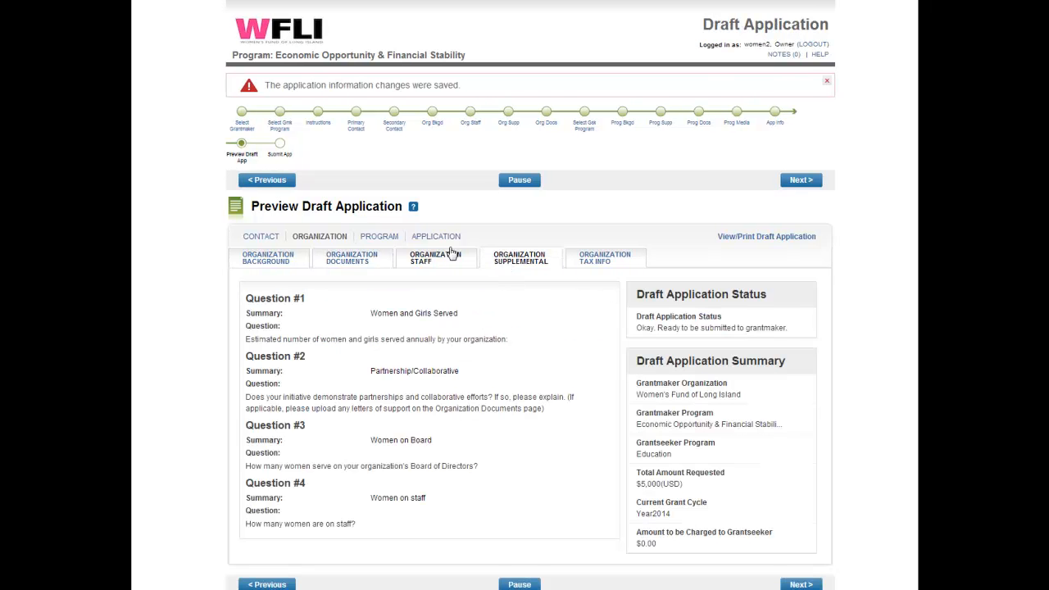
left_click(377, 236)
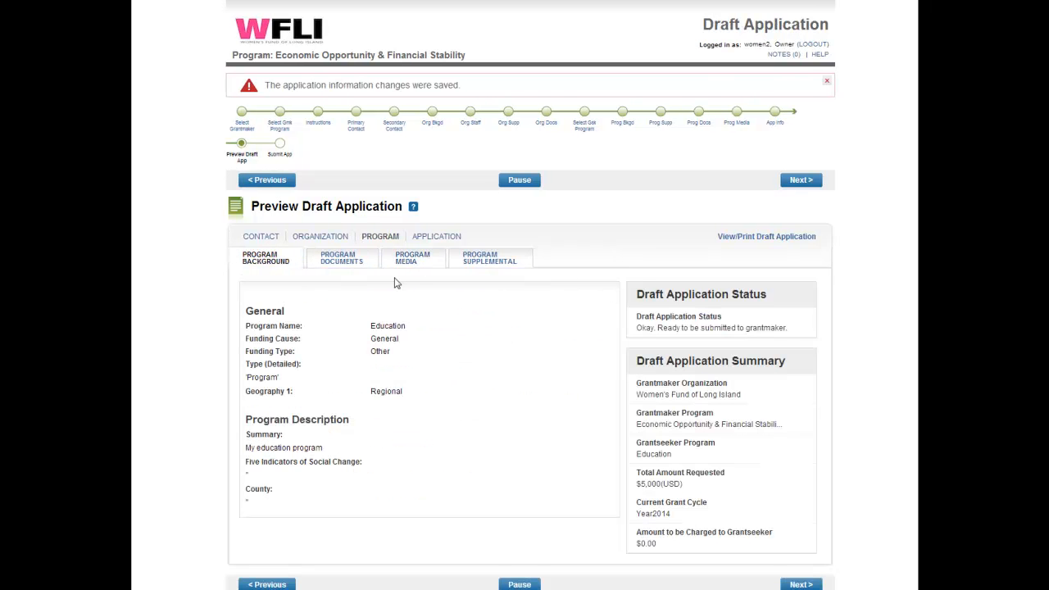
left_click(419, 239)
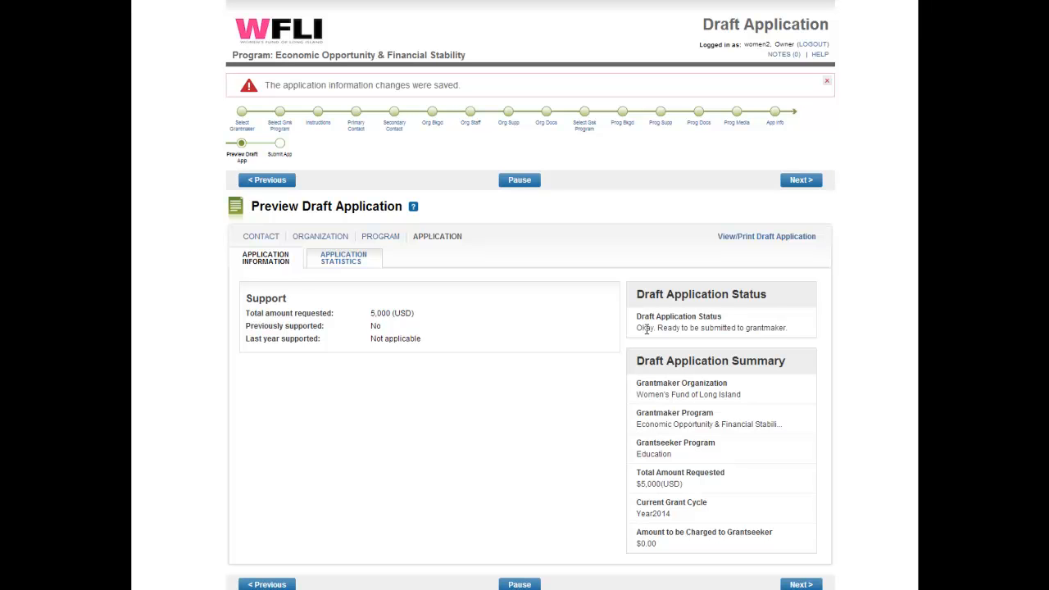
Proceed from the preview to the final section and submit the application to the grantmaker.
left_click(803, 185)
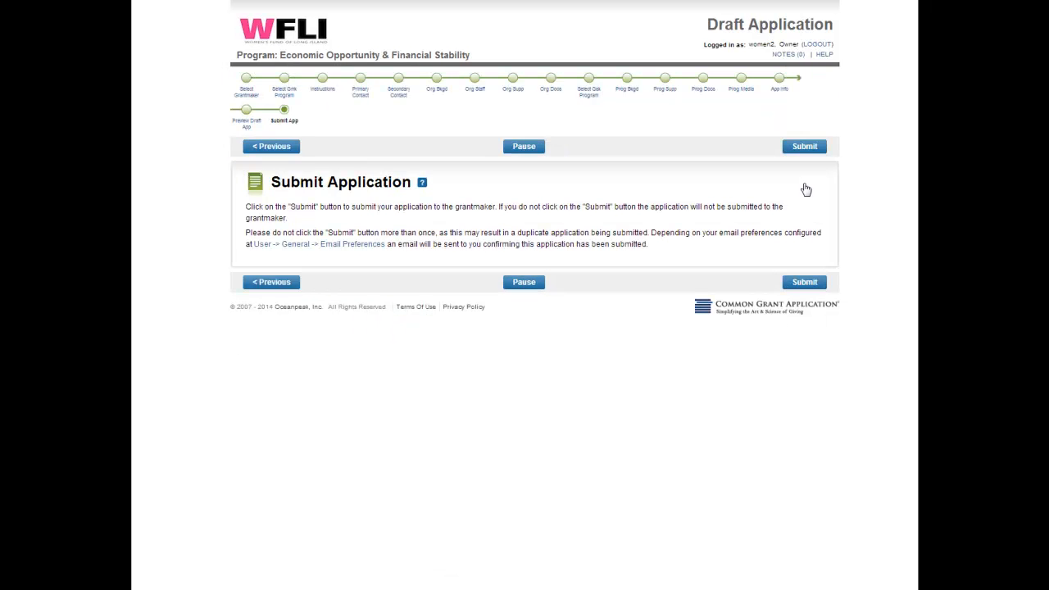
left_click(805, 147)
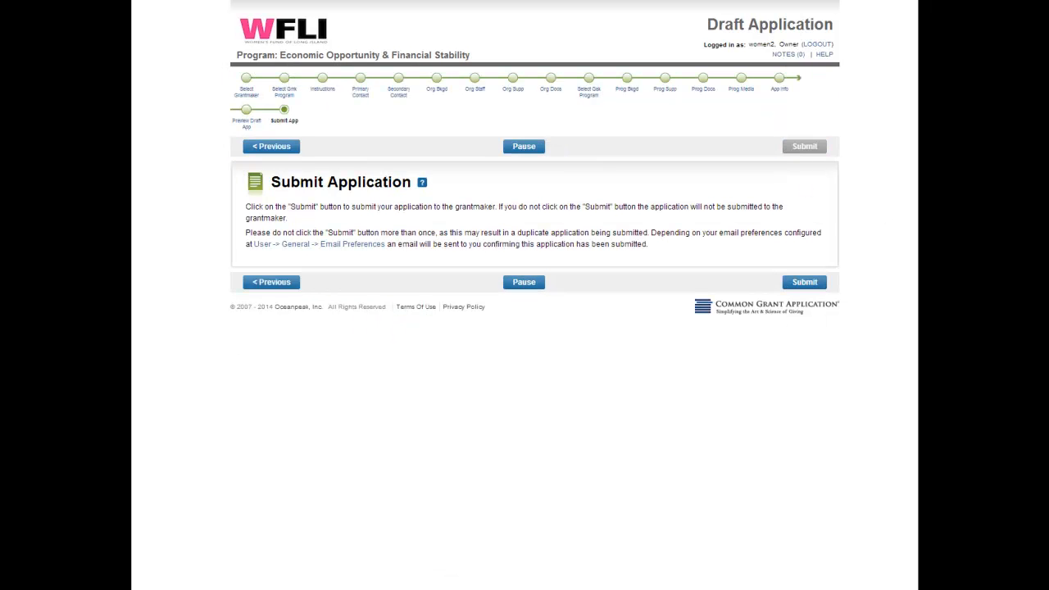
left_click(831, 100)
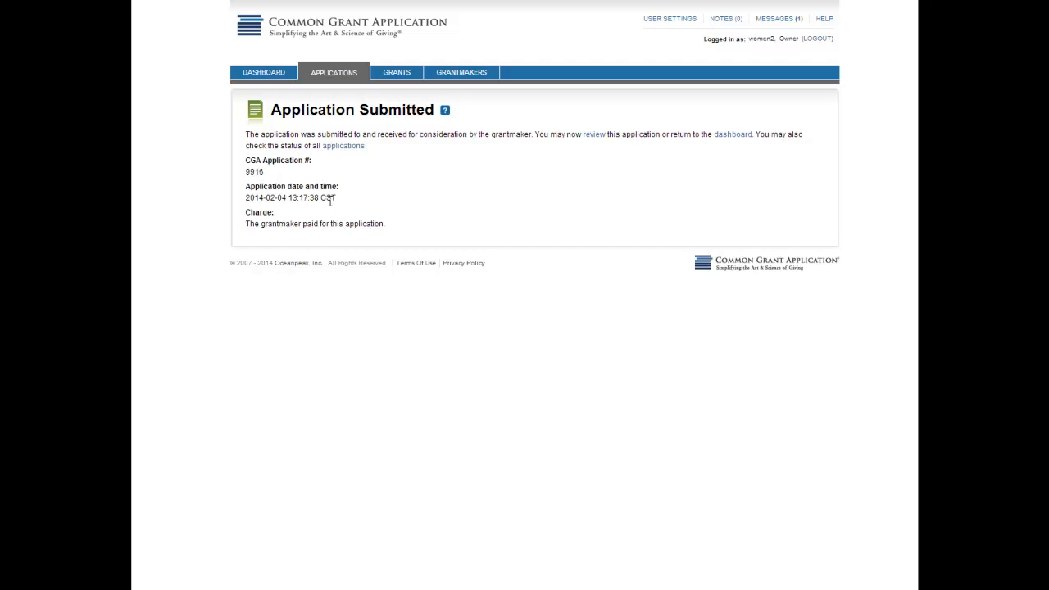
Open the submitted Women's Fund of Long Island application from the open applications list and review its contact, organization and program sections.
left_click(275, 73)
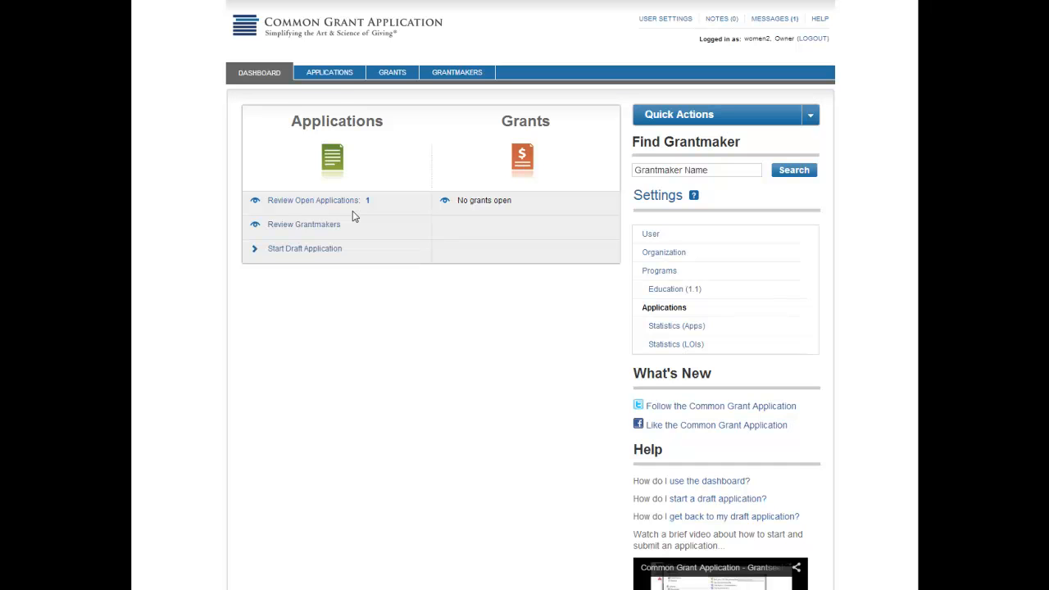
left_click(331, 73)
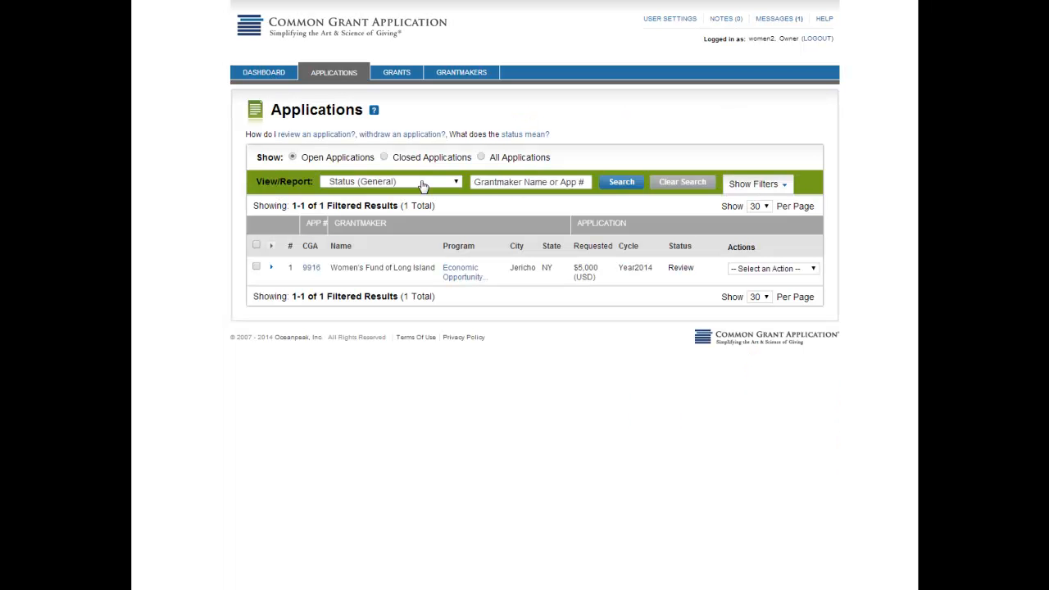
left_click(312, 270)
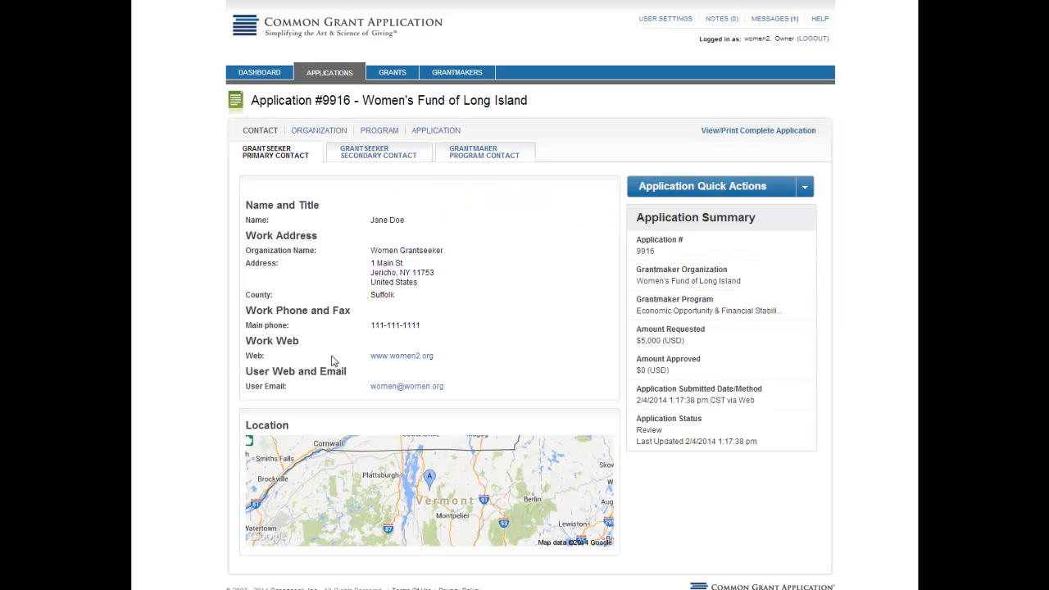
left_click(319, 131)
left_click(379, 134)
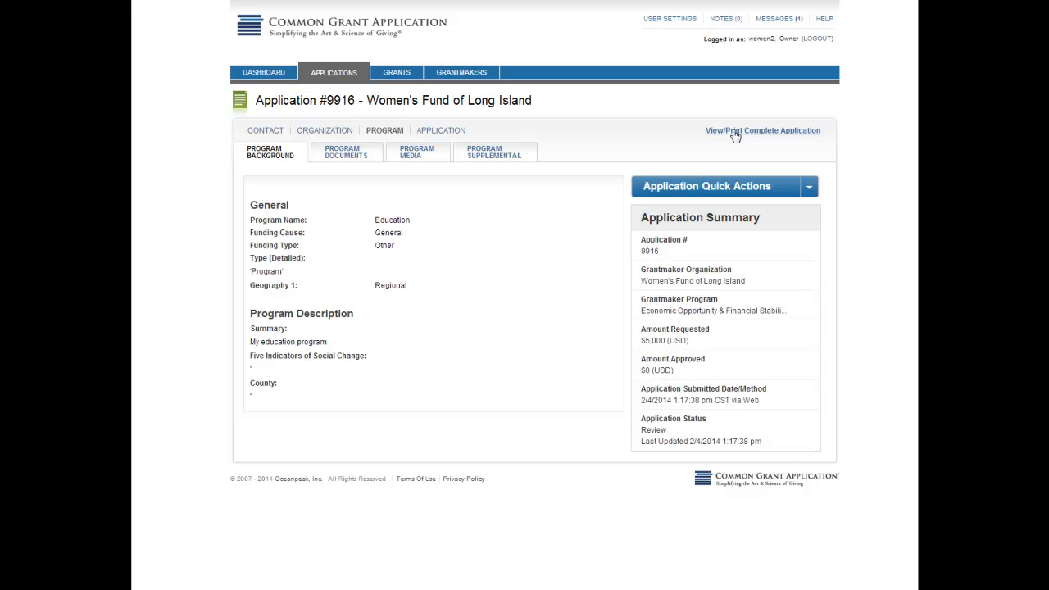
Return to the applications list and show all applications, followed by only the closed ones.
left_click(330, 75)
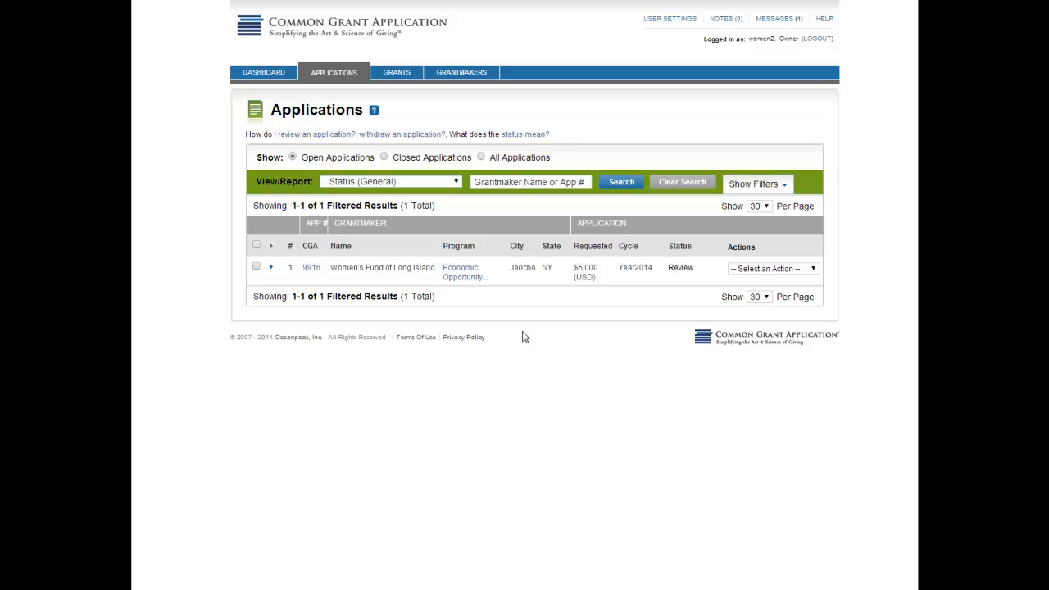
left_click(482, 156)
left_click(383, 157)
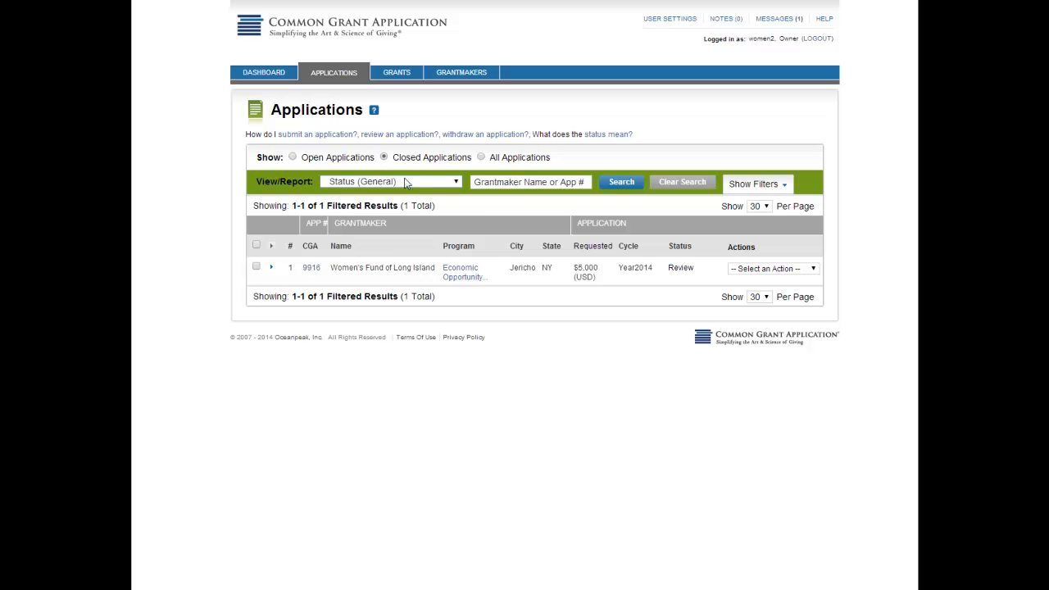